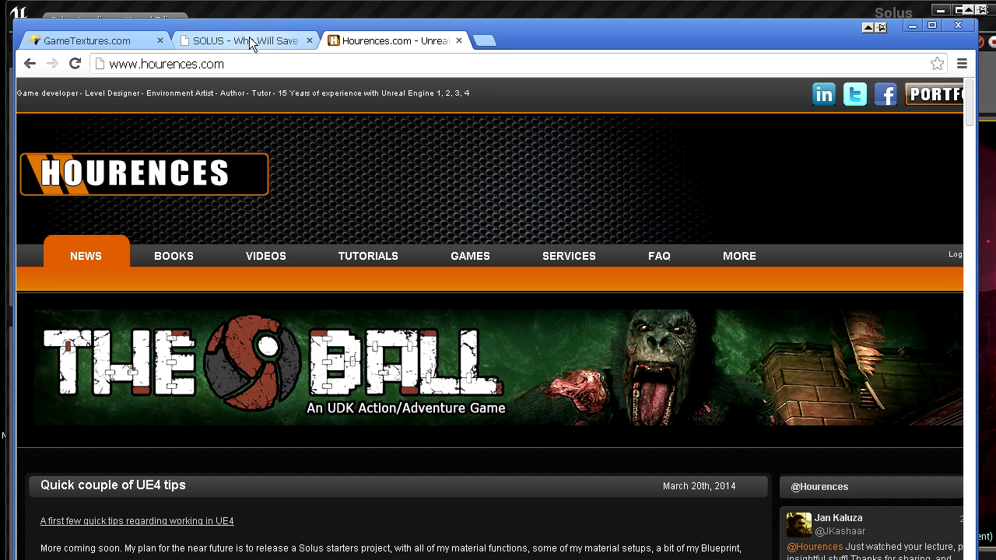
# Step: View the GameTextures.com home page, and return to the running Solus level in Unreal Editor to look around the sky
pyautogui.click(93, 41)
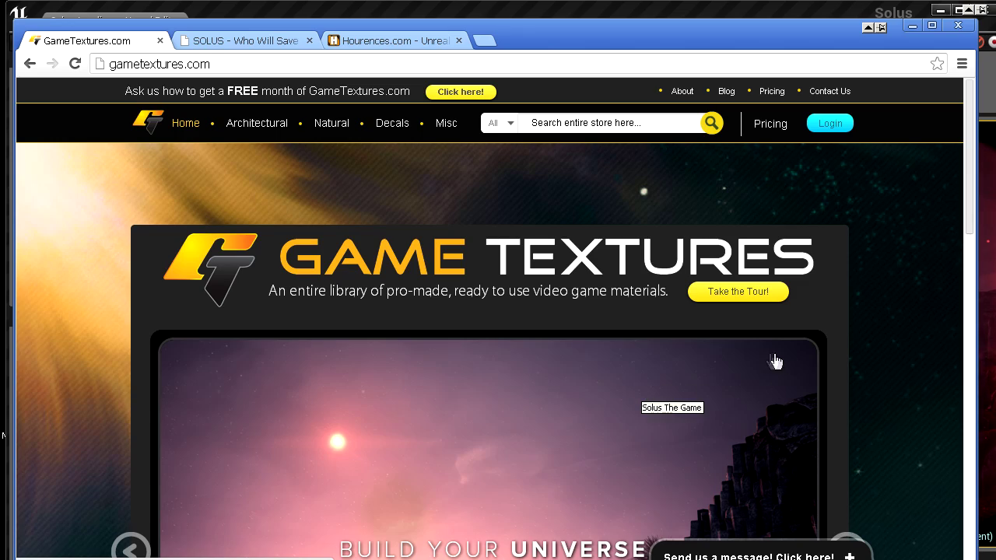
pyautogui.moveTo(972, 241); pyautogui.dragTo(981, 206)
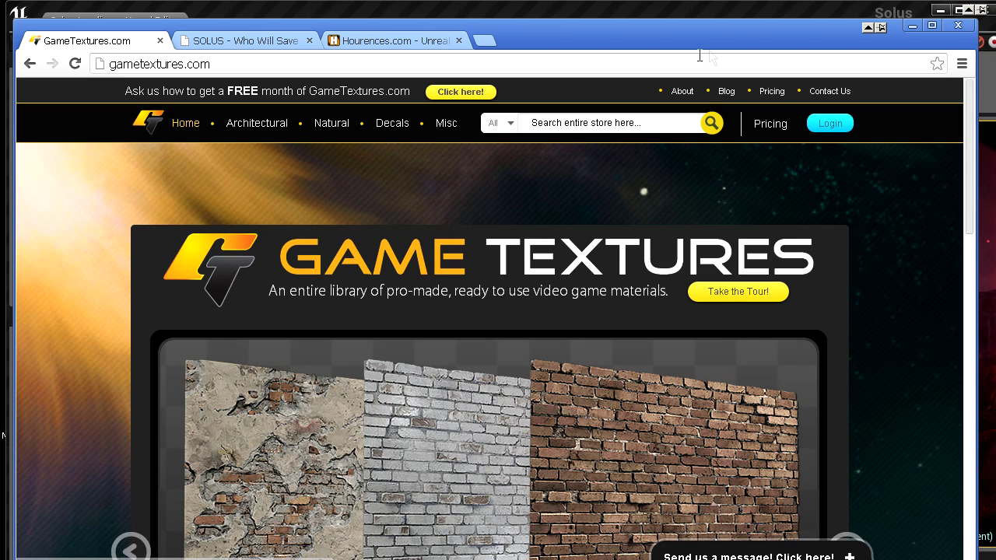
pyautogui.click(739, 7)
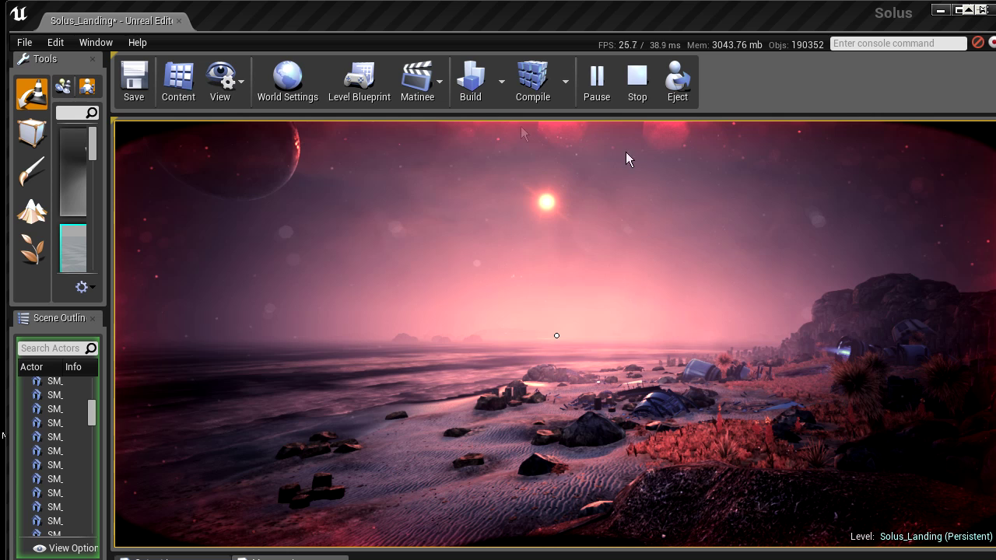
pyautogui.click(667, 323)
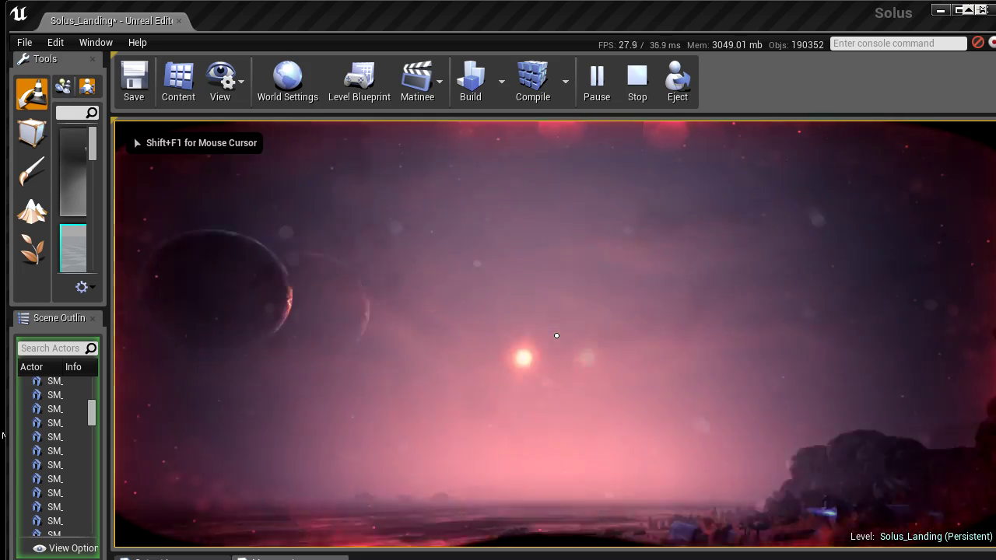
# Step: Switch to the browser to view the solusthegame.com and hourences.com pages, and return to Unreal Editor
pyautogui.hotkey('alt', 'Tab')
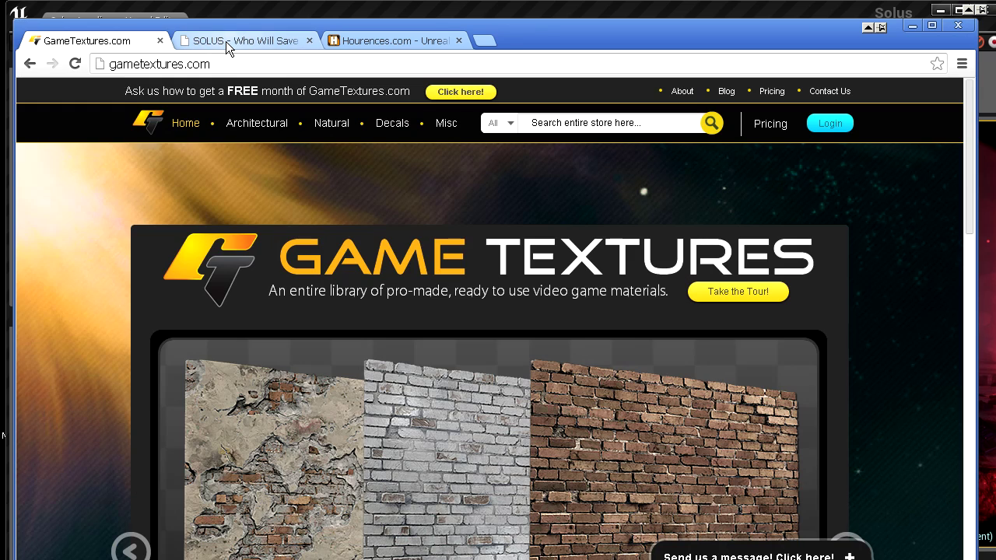
pyautogui.click(227, 44)
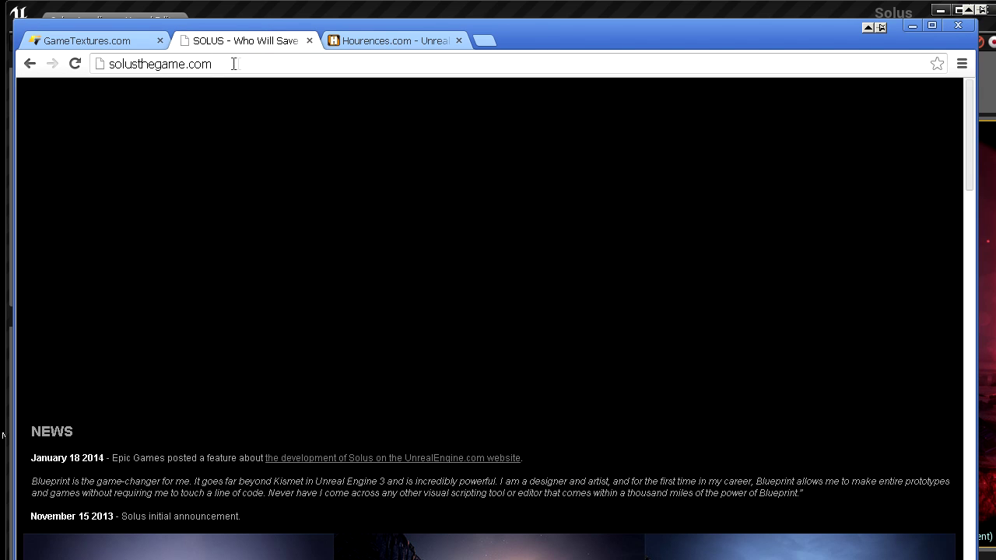
pyautogui.click(406, 44)
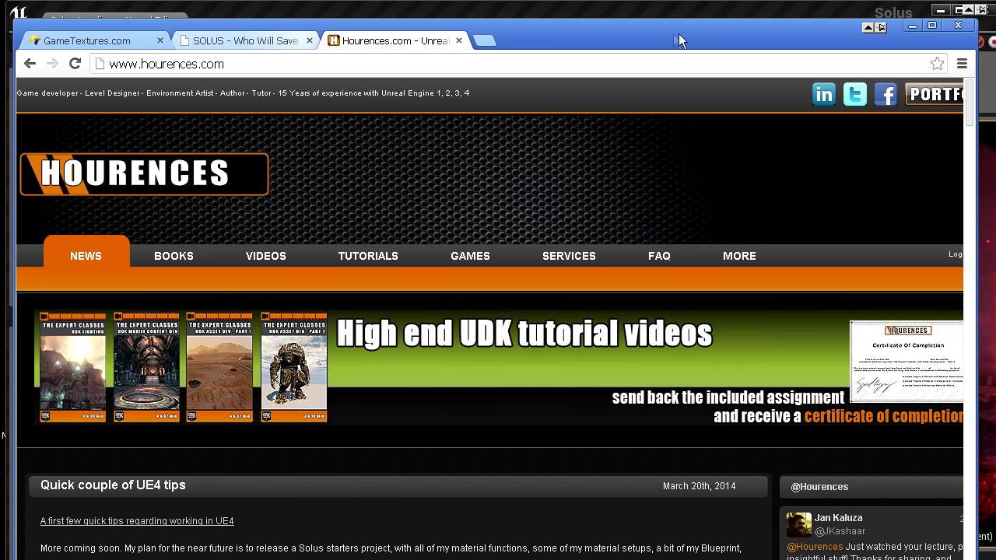
pyautogui.click(598, 10)
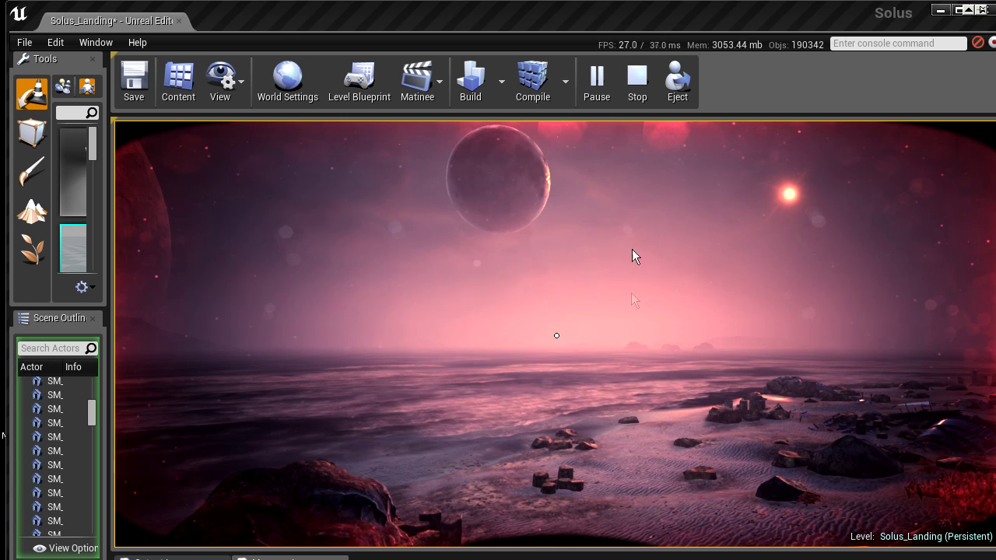
# Step: Stop the play session and switch the level's perspective viewport to Unlit shading
pyautogui.click(643, 87)
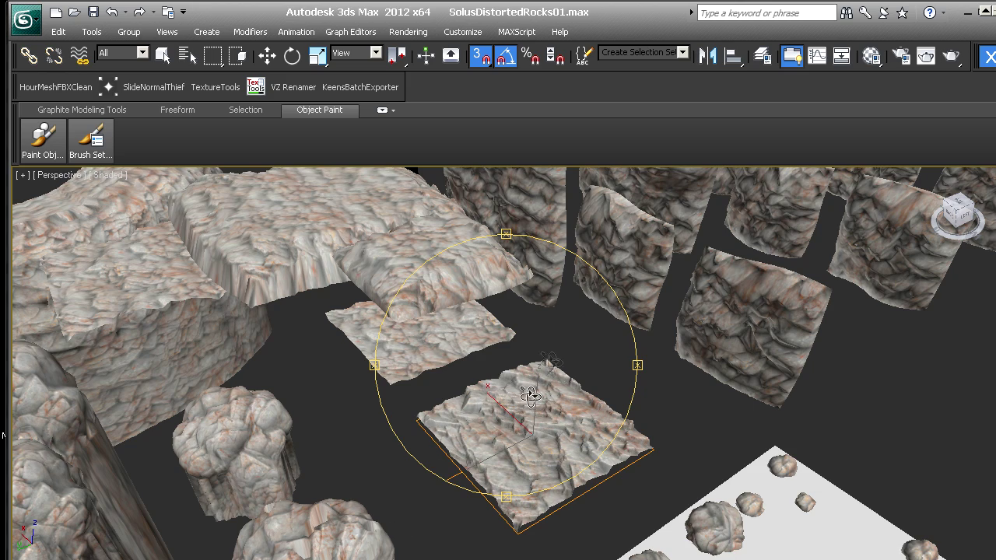
pyautogui.keyDown('alt'); pyautogui.moveTo(531, 398); pyautogui.dragTo(497, 512, button='middle'); pyautogui.keyUp('alt')
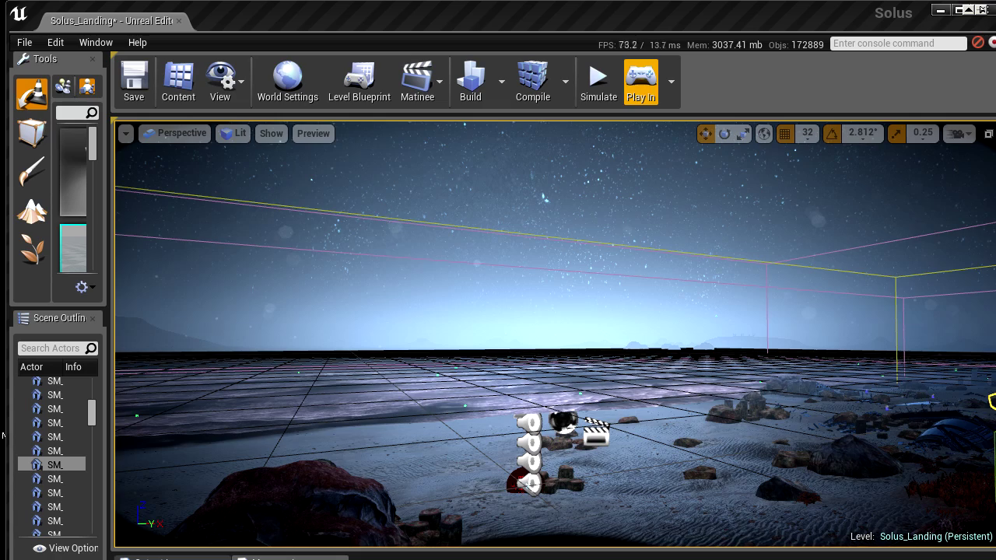
pyautogui.moveTo(645, 329); pyautogui.dragTo(644, 329, button='right')
pyautogui.hotkey('alt', '3')
pyautogui.moveTo(545, 294); pyautogui.dragTo(545, 294, button='right')
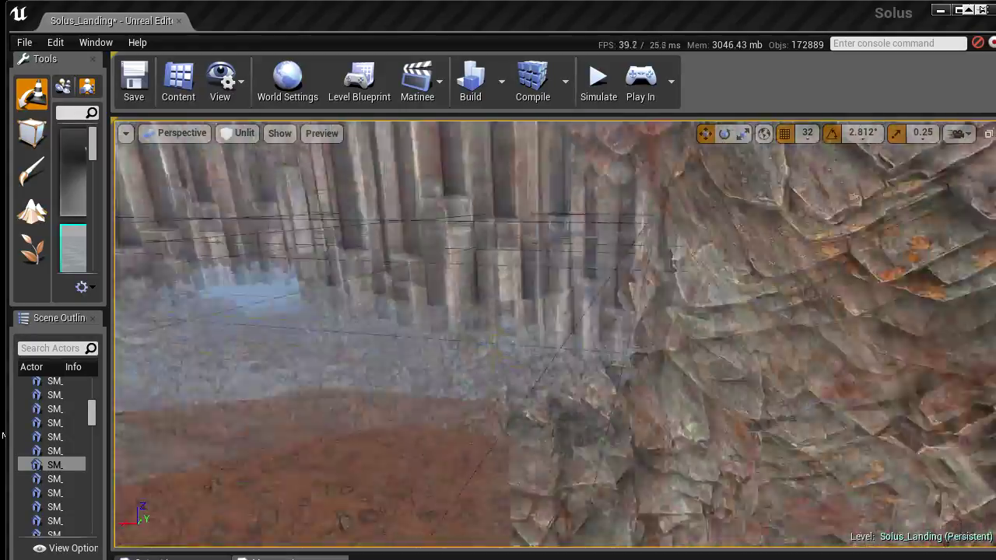
# Step: Fly through and above the cave in the unlit level to examine how the rock meshes are assembled
pyautogui.moveTo(555, 335); pyautogui.dragTo(420, 335, button='right')
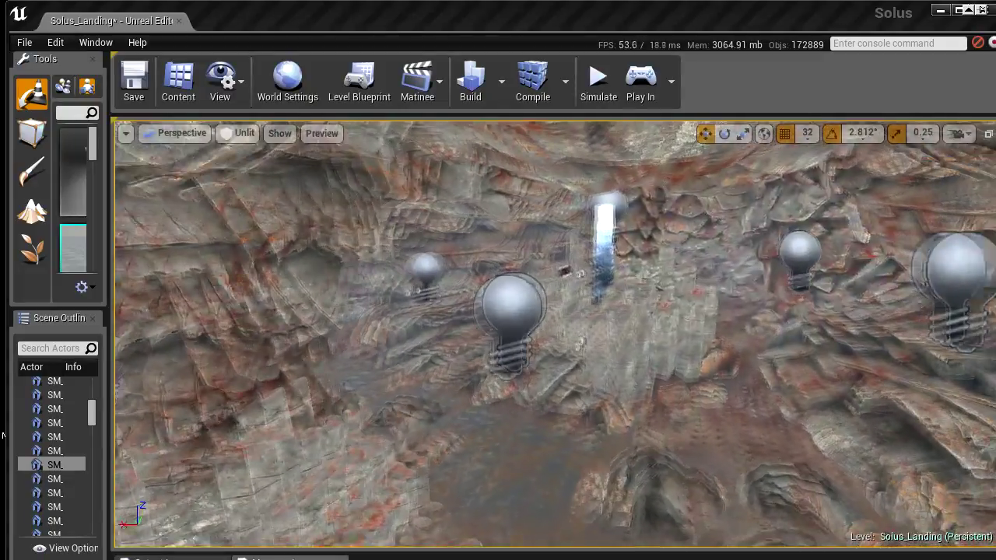
pyautogui.press('w')
pyautogui.moveTo(555, 335); pyautogui.dragTo(350, 307, button='right')
pyautogui.moveTo(675, 95); pyautogui.dragTo(680, 110, button='right')
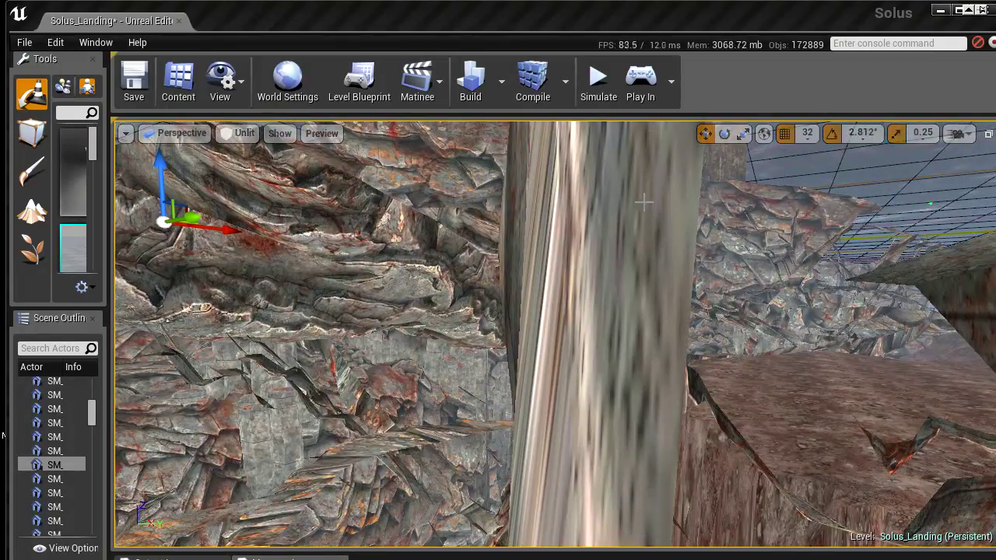
pyautogui.moveTo(544, 334); pyautogui.dragTo(583, 337, button='right')
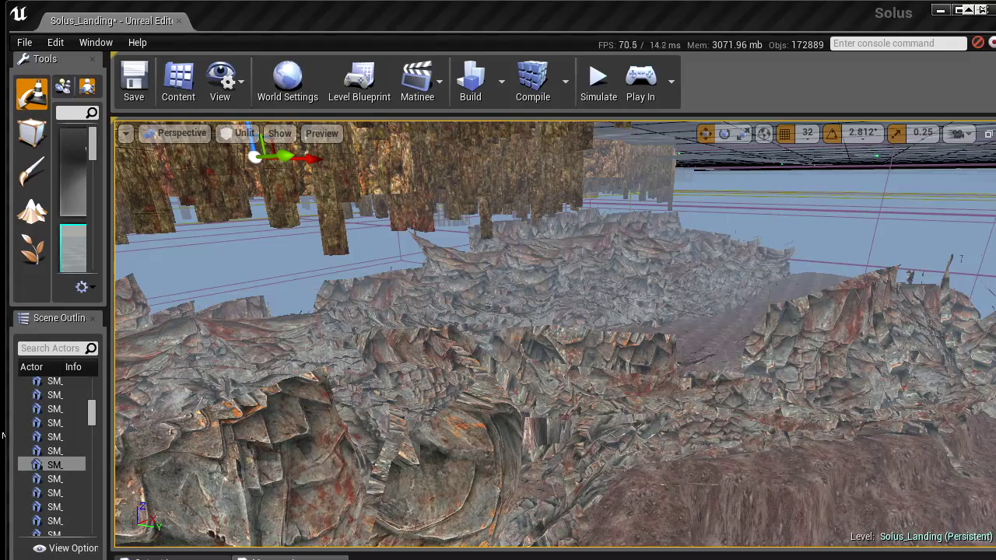
pyautogui.moveTo(720, 314); pyautogui.dragTo(685, 313, button='right')
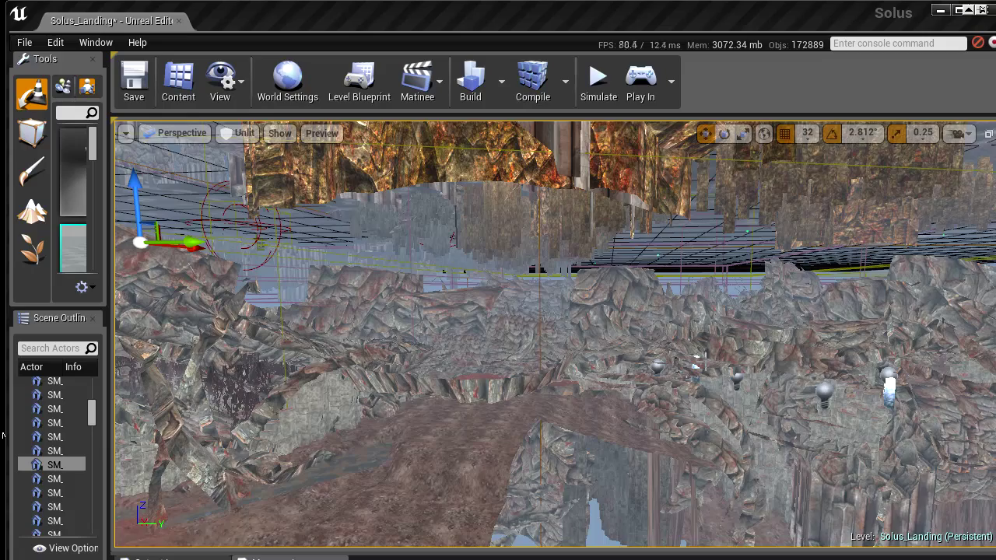
pyautogui.moveTo(545, 335); pyautogui.dragTo(544, 288, button='right')
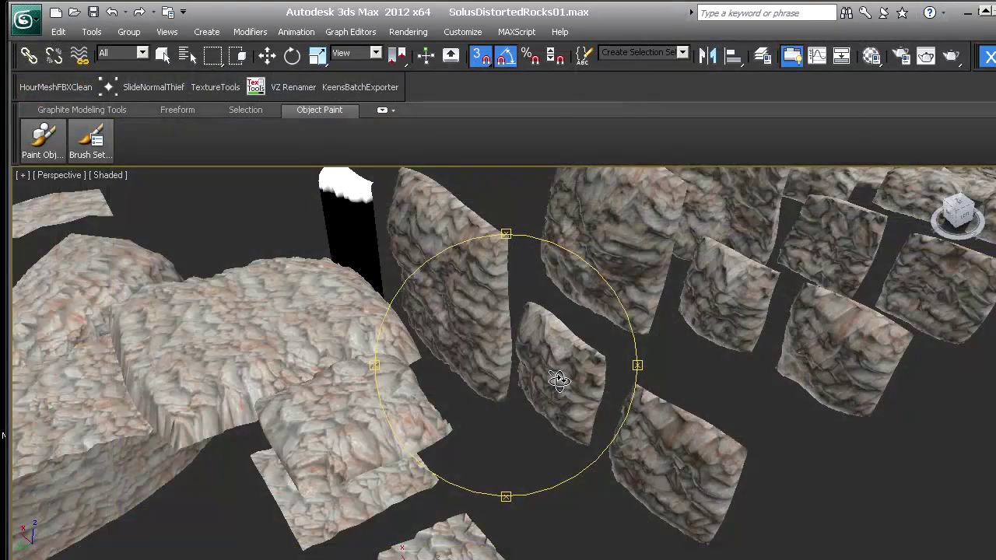
# Step: Switch to 3ds Max and copy the flat square rock tile to the empty space beyond the white plane of small rocks
pyautogui.scroll(-10, 559, 379)
pyautogui.keyDown('alt'); pyautogui.moveTo(605, 364); pyautogui.dragTo(534, 366, button='middle'); pyautogui.keyUp('alt')
pyautogui.scroll(10, 540, 349)
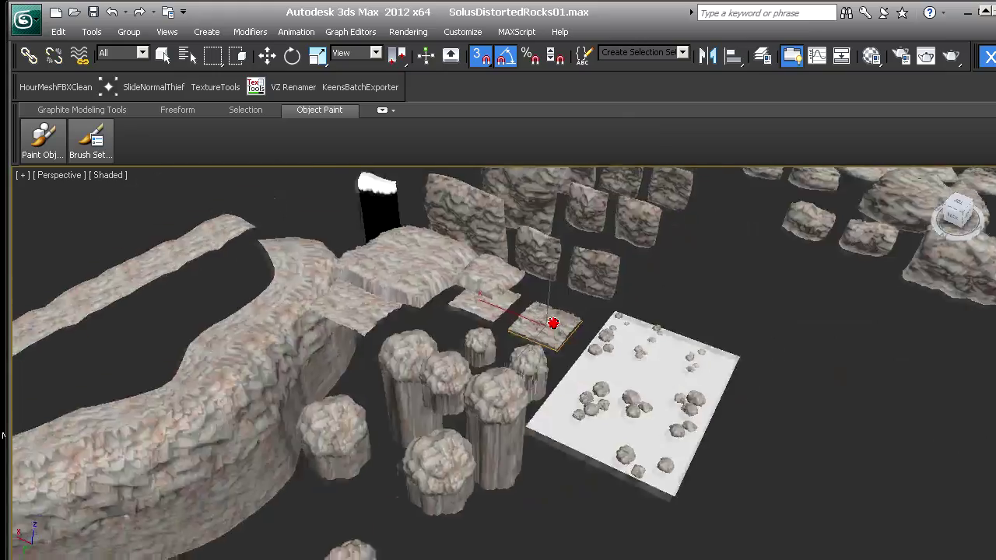
pyautogui.keyDown('alt'); pyautogui.moveTo(553, 322); pyautogui.dragTo(537, 350, button='middle'); pyautogui.keyUp('alt')
pyautogui.scroll(4, 529, 359)
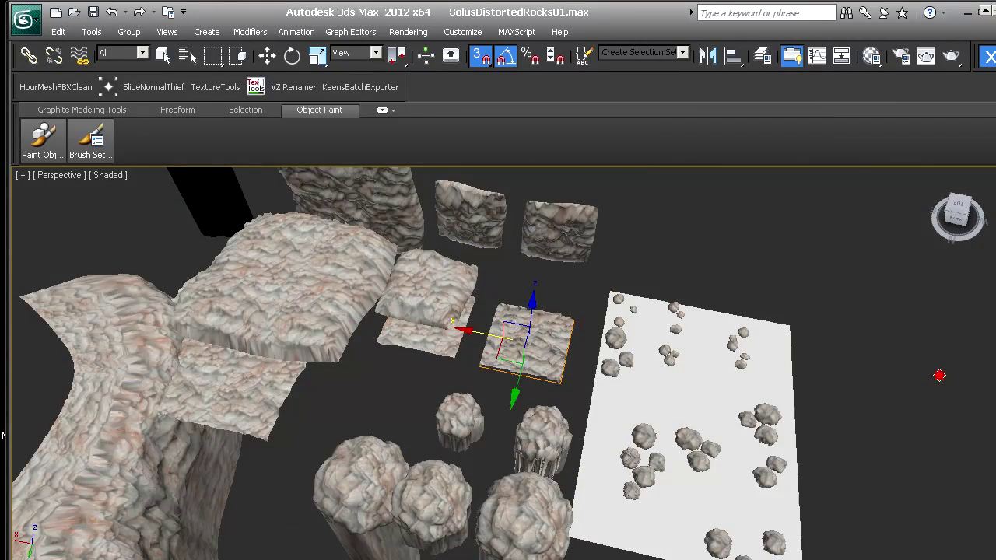
pyautogui.scroll(-10, 914, 398)
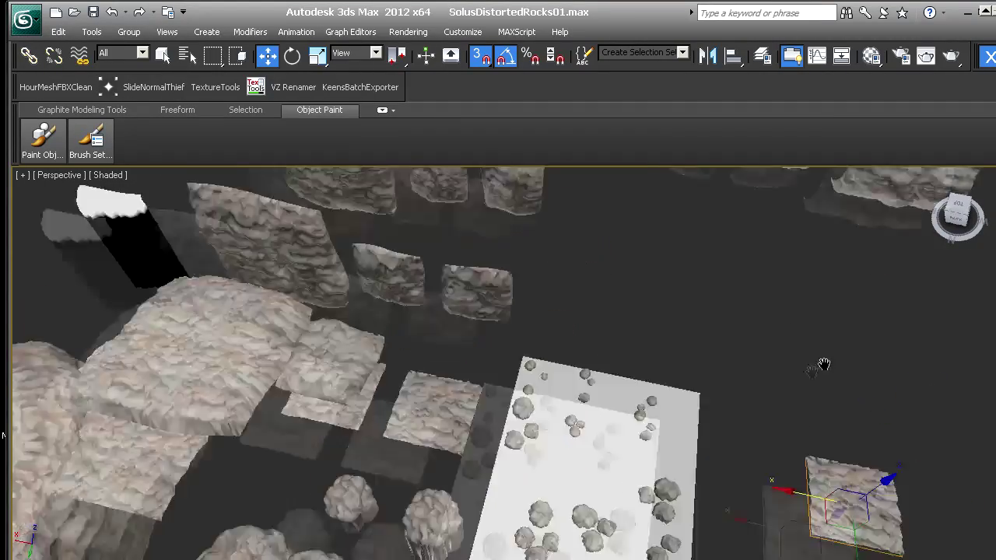
pyautogui.moveTo(654, 382); pyautogui.dragTo(592, 380, button='middle')
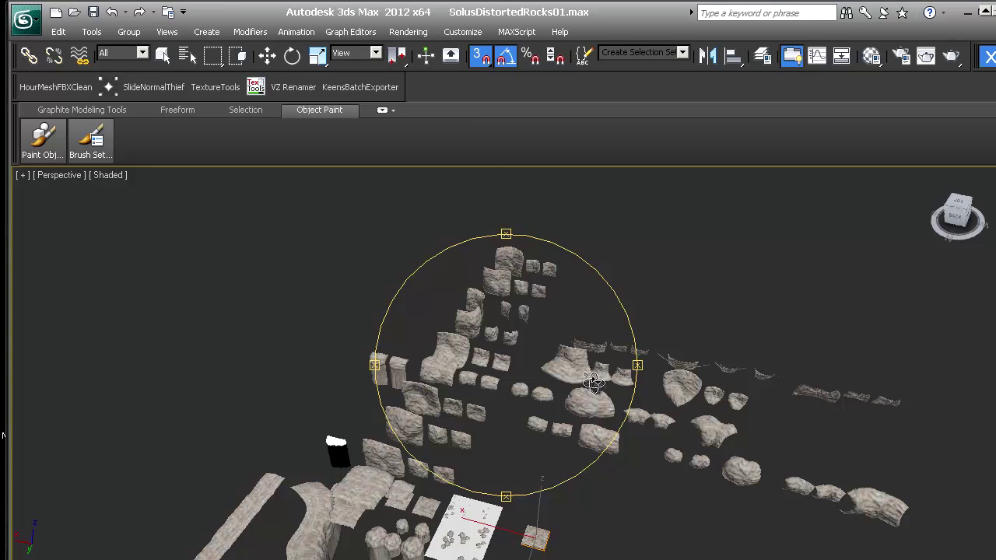
# Step: Survey the whole library of rock meshes in SolusDistortedRocks01.max and close in on the copied square tile
pyautogui.keyDown('alt'); pyautogui.moveTo(530, 425); pyautogui.dragTo(397, 372, button='middle'); pyautogui.keyUp('alt')
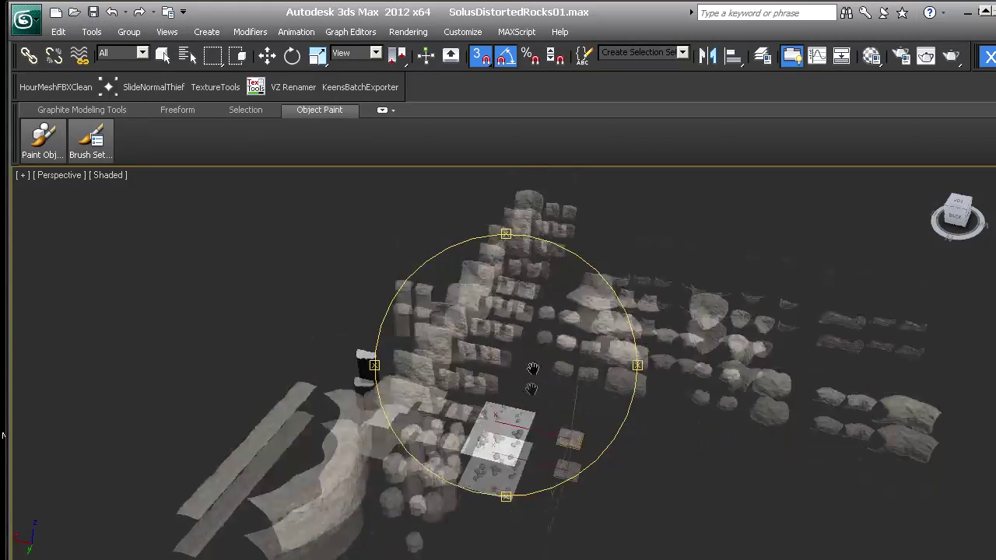
pyautogui.moveTo(533, 368)
pyautogui.keyDown('alt'); pyautogui.mouseDown(button='middle')
pyautogui.moveTo(511, 373)
pyautogui.moveTo(604, 363)
pyautogui.moveTo(460, 374)
pyautogui.moveTo(539, 369)
pyautogui.moveTo(536, 379)
pyautogui.mouseUp(button='middle'); pyautogui.keyUp('alt')
pyautogui.scroll(6, 563, 365)
pyautogui.scroll(3, 540, 366)
pyautogui.scroll(3, 541, 365)
pyautogui.scroll(5, 536, 380)
# Step: Show the copied square tile as a flat plane and examine its polygon grid with edged faces
pyautogui.moveTo(454, 371)
pyautogui.mouseDown(button='middle')
pyautogui.moveTo(537, 377)
pyautogui.moveTo(536, 404)
pyautogui.moveTo(793, 355)
pyautogui.mouseUp(button='middle')
pyautogui.press('F4')
pyautogui.scroll(-8, 617, 351)
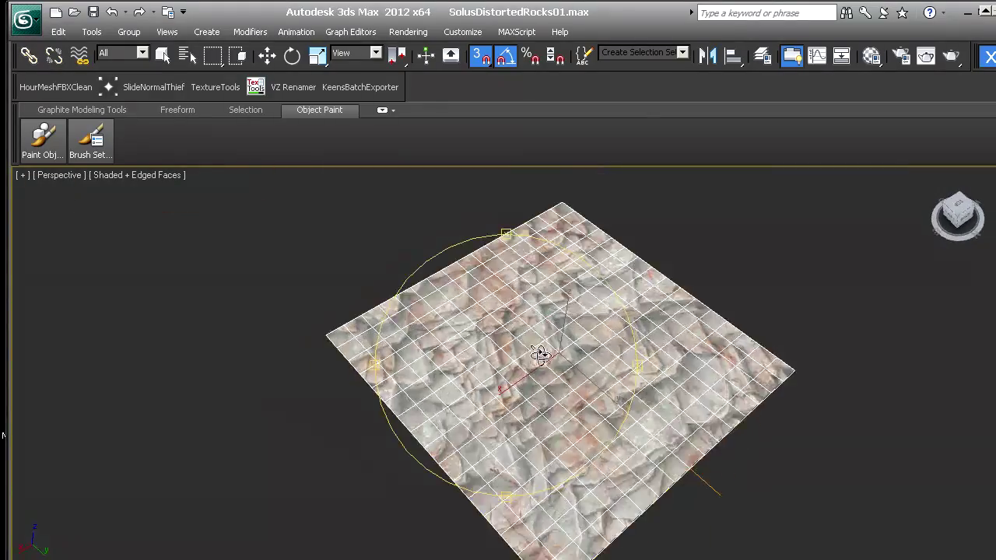
pyautogui.scroll(4, 549, 361)
pyautogui.moveTo(547, 360)
pyautogui.keyDown('alt'); pyautogui.mouseDown(button='middle')
pyautogui.moveTo(516, 373)
pyautogui.moveTo(533, 370)
pyautogui.moveTo(516, 422)
pyautogui.moveTo(534, 365)
pyautogui.moveTo(618, 309)
pyautogui.moveTo(587, 397)
pyautogui.moveTo(521, 380)
pyautogui.moveTo(506, 407)
pyautogui.mouseUp(button='middle'); pyautogui.keyUp('alt')
pyautogui.press('F4')
# Step: Examine the rock texture's detail on the flat tile from close up and from a distance
pyautogui.scroll(8, 526, 402)
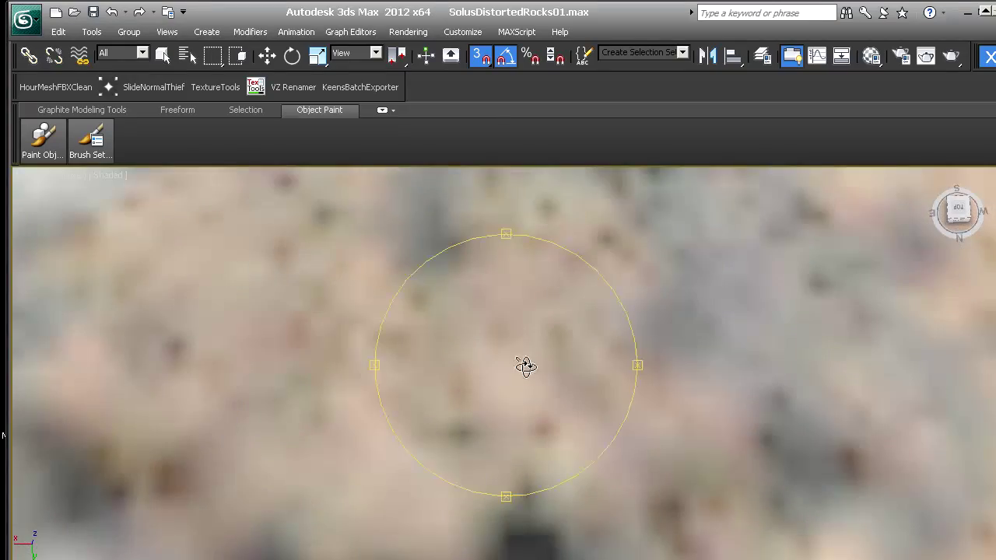
pyautogui.scroll(-10, 525, 366)
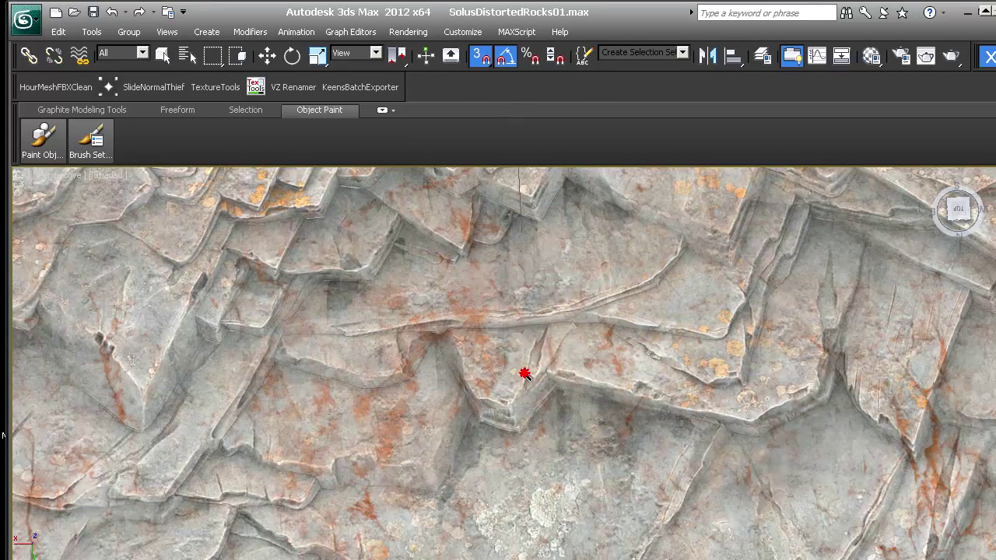
pyautogui.scroll(8, 528, 371)
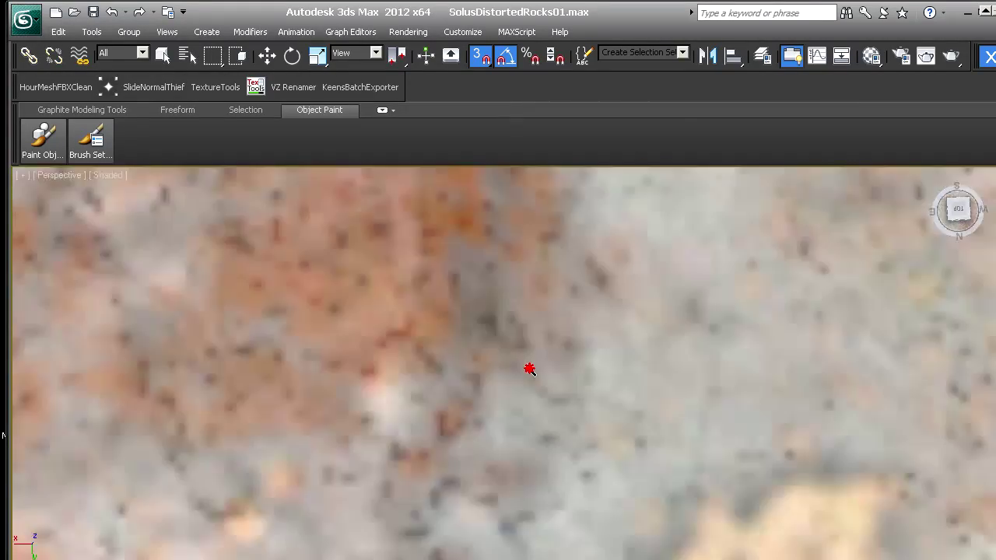
pyautogui.scroll(-6, 528, 371)
pyautogui.scroll(5, 529, 370)
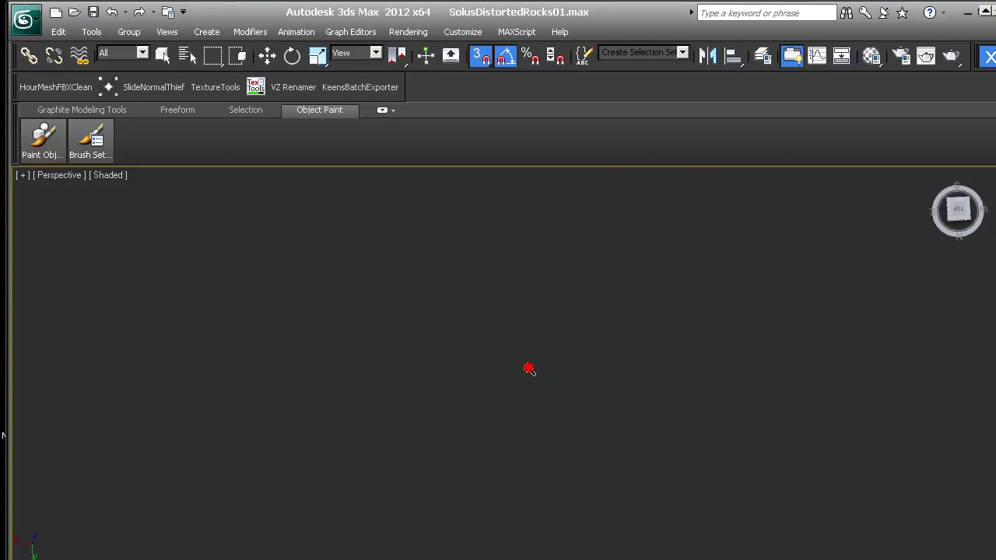
pyautogui.scroll(-3, 476, 370)
pyautogui.scroll(-5, 556, 324)
pyautogui.moveTo(555, 324)
pyautogui.keyDown('alt'); pyautogui.mouseDown(button='middle')
pyautogui.moveTo(549, 350)
pyautogui.moveTo(574, 326)
pyautogui.mouseUp(button='middle'); pyautogui.keyUp('alt')
pyautogui.scroll(5, 545, 350)
pyautogui.scroll(-3, 542, 347)
pyautogui.scroll(-2, 571, 327)
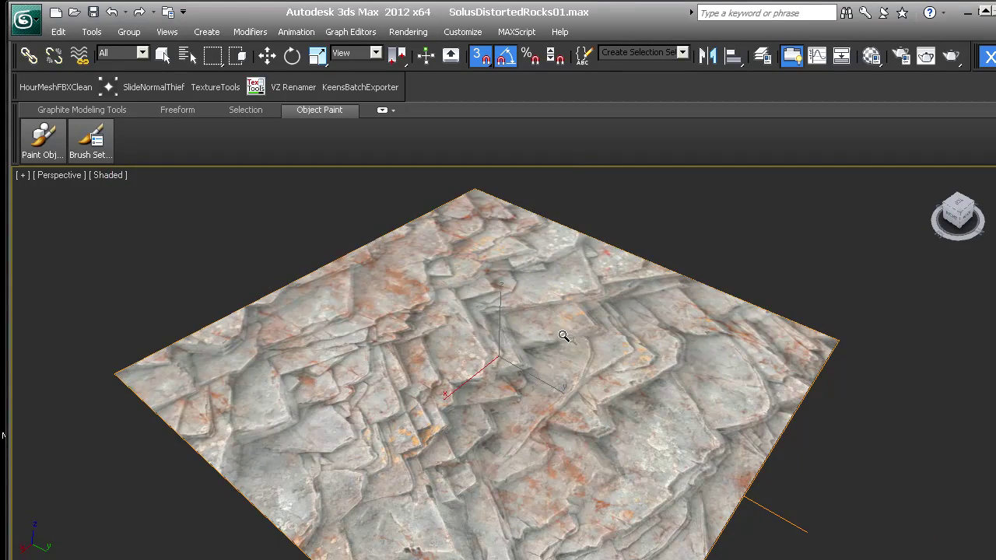
# Step: Show the square tile with its displaced relief and inspect its mesh density with edged faces
pyautogui.moveTo(592, 348)
pyautogui.keyDown('alt'); pyautogui.mouseDown(button='middle')
pyautogui.moveTo(578, 362)
pyautogui.moveTo(623, 352)
pyautogui.mouseUp(button='middle'); pyautogui.keyUp('alt')
pyautogui.press('F4')
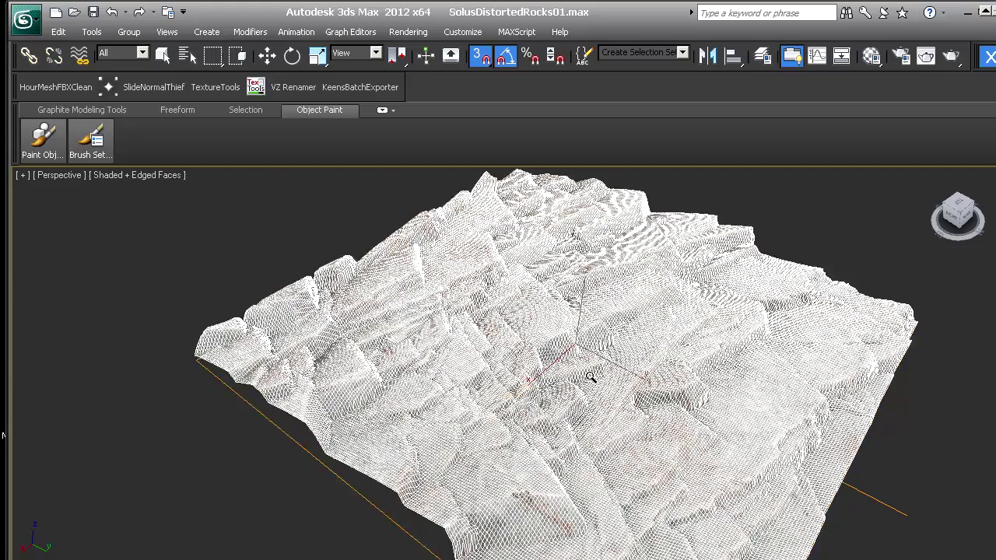
pyautogui.scroll(8, 597, 378)
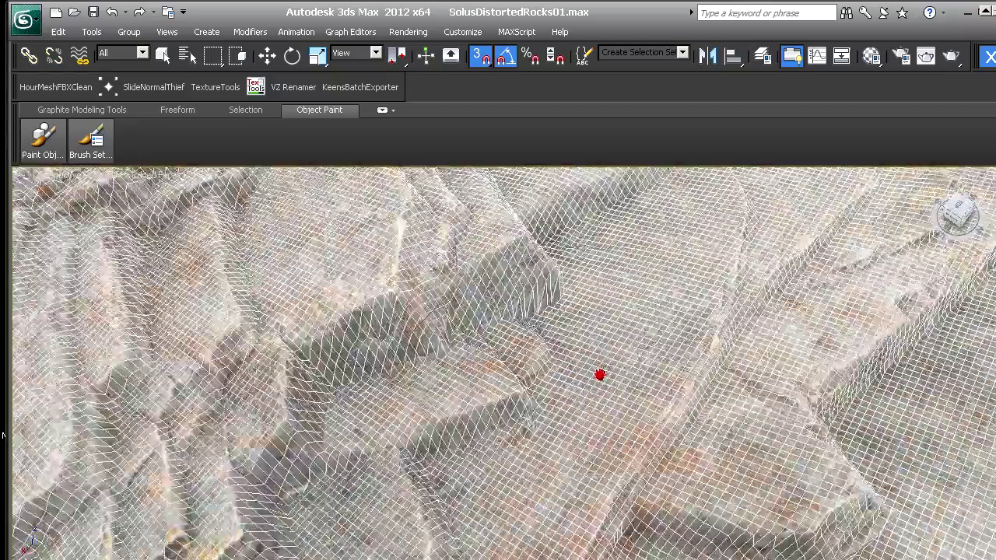
pyautogui.scroll(-3, 598, 378)
pyautogui.scroll(-3, 597, 378)
pyautogui.press('F4')
# Step: Examine the displaced tile's ledges and steep sides from several angles, shaded and with edged faces
pyautogui.moveTo(595, 382)
pyautogui.keyDown('alt'); pyautogui.mouseDown(button='middle')
pyautogui.moveTo(555, 340)
pyautogui.moveTo(504, 330)
pyautogui.moveTo(520, 350)
pyautogui.moveTo(490, 371)
pyautogui.moveTo(385, 340)
pyautogui.moveTo(458, 337)
pyautogui.moveTo(521, 354)
pyautogui.moveTo(540, 338)
pyautogui.moveTo(399, 347)
pyautogui.moveTo(451, 362)
pyautogui.moveTo(395, 368)
pyautogui.moveTo(406, 375)
pyautogui.mouseUp(button='middle'); pyautogui.keyUp('alt')
pyautogui.scroll(5, 545, 355)
pyautogui.keyDown('alt'); pyautogui.moveTo(519, 336); pyautogui.dragTo(511, 415, button='middle'); pyautogui.keyUp('alt')
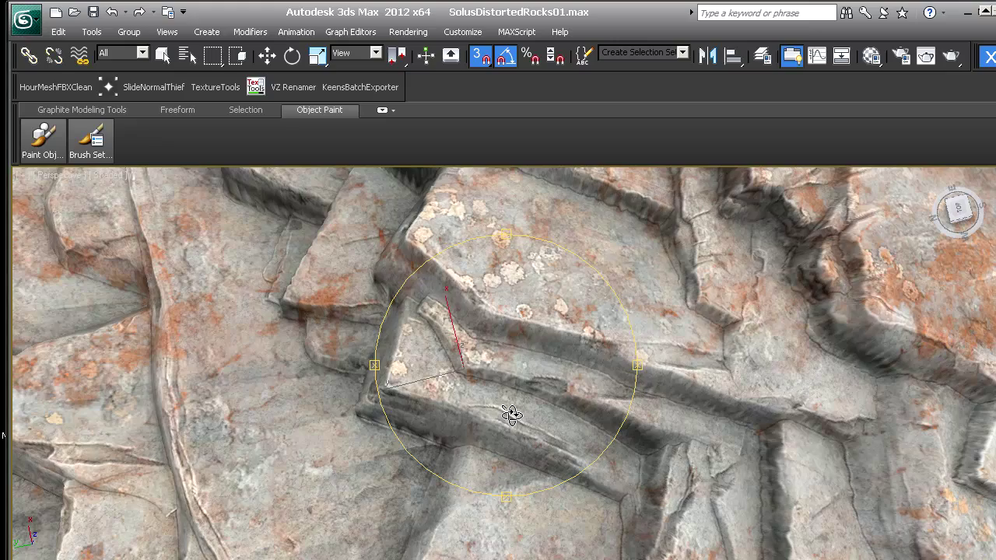
pyautogui.moveTo(529, 398)
pyautogui.keyDown('alt'); pyautogui.mouseDown(button='middle')
pyautogui.moveTo(529, 329)
pyautogui.moveTo(517, 390)
pyautogui.mouseUp(button='middle'); pyautogui.keyUp('alt')
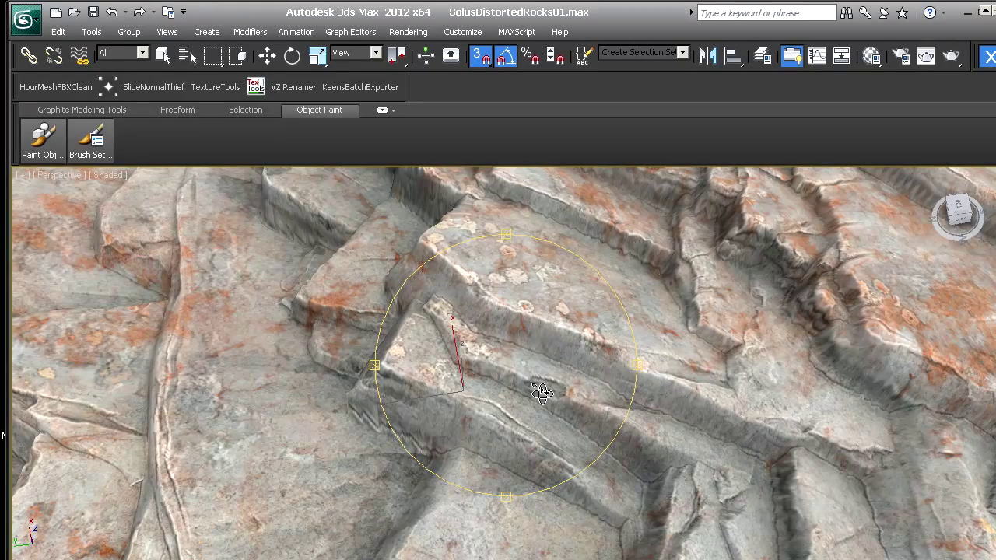
pyautogui.moveTo(541, 393)
pyautogui.keyDown('alt'); pyautogui.mouseDown(button='middle')
pyautogui.moveTo(538, 405)
pyautogui.moveTo(537, 349)
pyautogui.mouseUp(button='middle'); pyautogui.keyUp('alt')
pyautogui.press('F4')
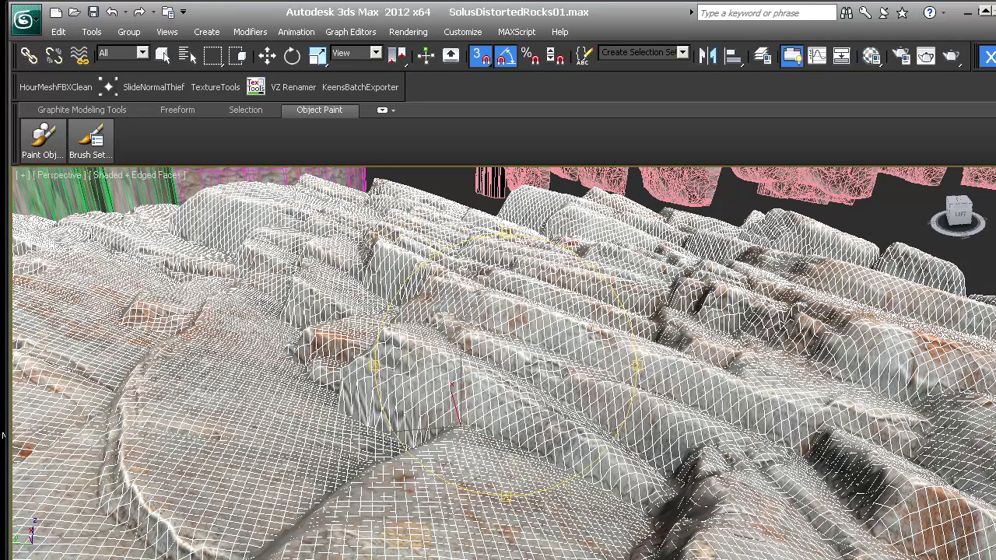
pyautogui.moveTo(778, 440)
pyautogui.keyDown('alt'); pyautogui.mouseDown(button='middle')
pyautogui.moveTo(533, 376)
pyautogui.moveTo(487, 351)
pyautogui.moveTo(436, 349)
pyautogui.moveTo(521, 373)
pyautogui.moveTo(565, 358)
pyautogui.moveTo(549, 391)
pyautogui.moveTo(524, 362)
pyautogui.moveTo(493, 375)
pyautogui.moveTo(534, 380)
pyautogui.moveTo(539, 368)
pyautogui.mouseUp(button='middle'); pyautogui.keyUp('alt')
pyautogui.keyDown('alt'); pyautogui.moveTo(749, 238); pyautogui.dragTo(723, 262, button='middle'); pyautogui.keyUp('alt')
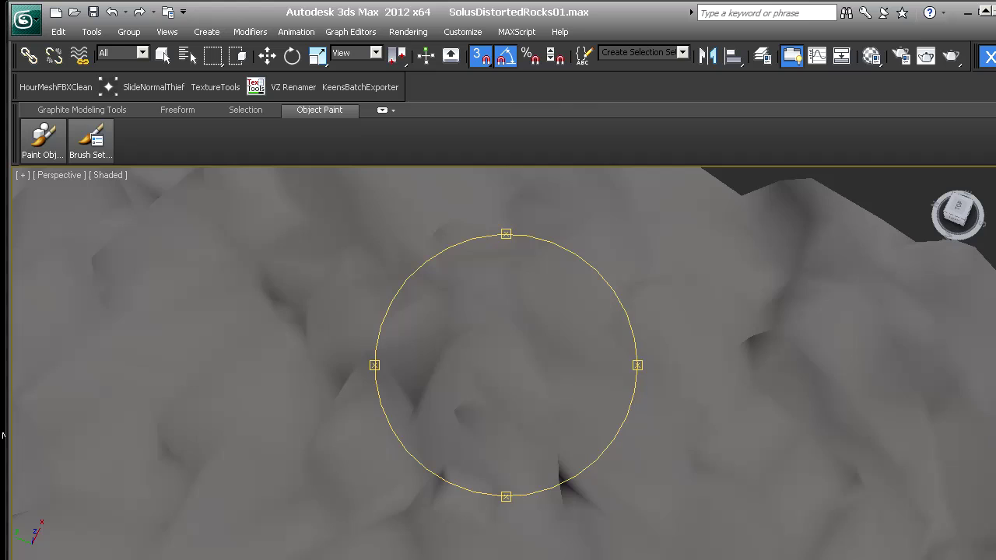
# Step: Compare the untextured, triangulated version of the rock tile with and without edged faces
pyautogui.keyDown('alt'); pyautogui.moveTo(757, 406); pyautogui.dragTo(532, 417, button='middle'); pyautogui.keyUp('alt')
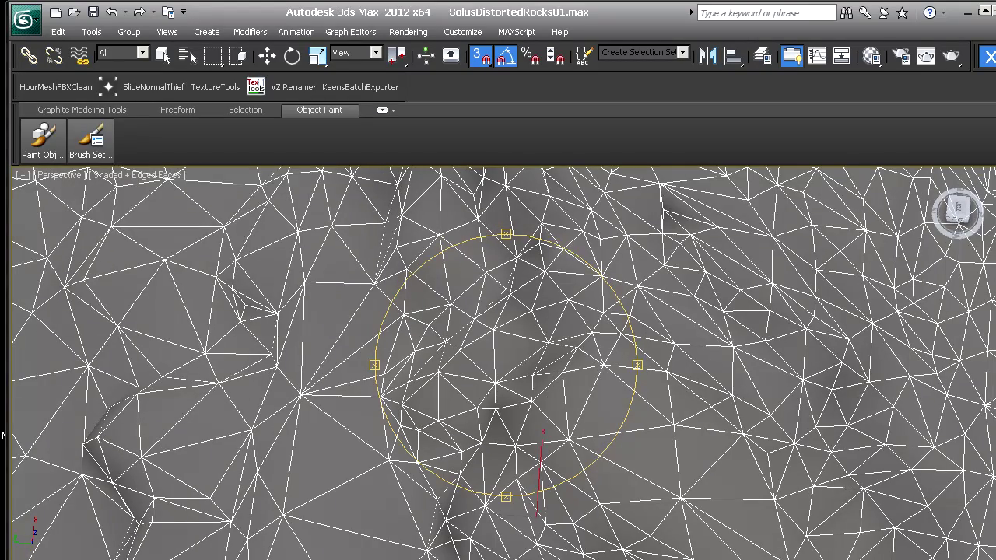
pyautogui.moveTo(532, 416)
pyautogui.keyDown('alt'); pyautogui.mouseDown(button='middle')
pyautogui.moveTo(536, 386)
pyautogui.moveTo(555, 395)
pyautogui.moveTo(622, 388)
pyautogui.moveTo(480, 390)
pyautogui.moveTo(489, 400)
pyautogui.moveTo(528, 392)
pyautogui.moveTo(560, 366)
pyautogui.moveTo(311, 373)
pyautogui.moveTo(498, 377)
pyautogui.moveTo(337, 301)
pyautogui.moveTo(487, 394)
pyautogui.moveTo(542, 399)
pyautogui.moveTo(585, 342)
pyautogui.moveTo(574, 400)
pyautogui.moveTo(580, 391)
pyautogui.moveTo(543, 391)
pyautogui.moveTo(567, 340)
pyautogui.moveTo(602, 315)
pyautogui.moveTo(553, 351)
pyautogui.moveTo(524, 416)
pyautogui.moveTo(526, 386)
pyautogui.mouseUp(button='middle'); pyautogui.keyUp('alt')
pyautogui.press('F4')
pyautogui.press('F4')
pyautogui.press('F4')
pyautogui.scroll(3, 529, 414)
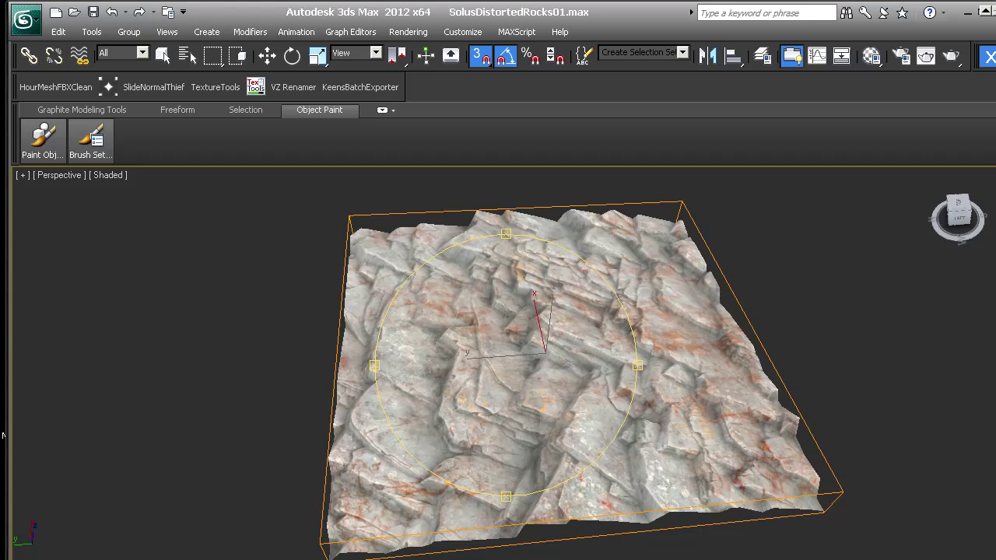
# Step: Bend the displaced rock tile into a curved shape, adjust the rotation of the bend, and inspect the result from several angles
pyautogui.keyDown('alt'); pyautogui.moveTo(526, 386); pyautogui.dragTo(918, 410, button='middle'); pyautogui.keyUp('alt')
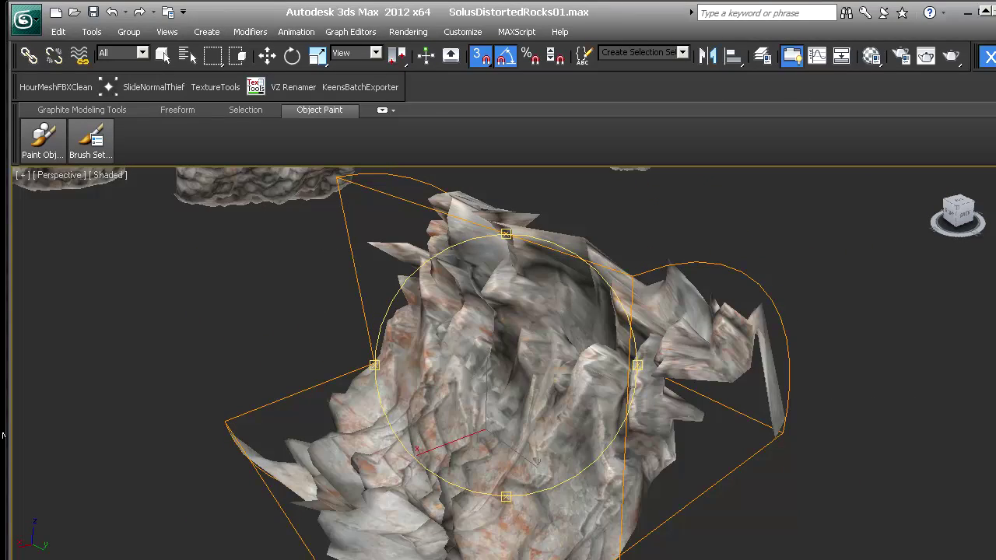
pyautogui.keyDown('alt'); pyautogui.moveTo(778, 466); pyautogui.dragTo(648, 503, button='middle'); pyautogui.keyUp('alt')
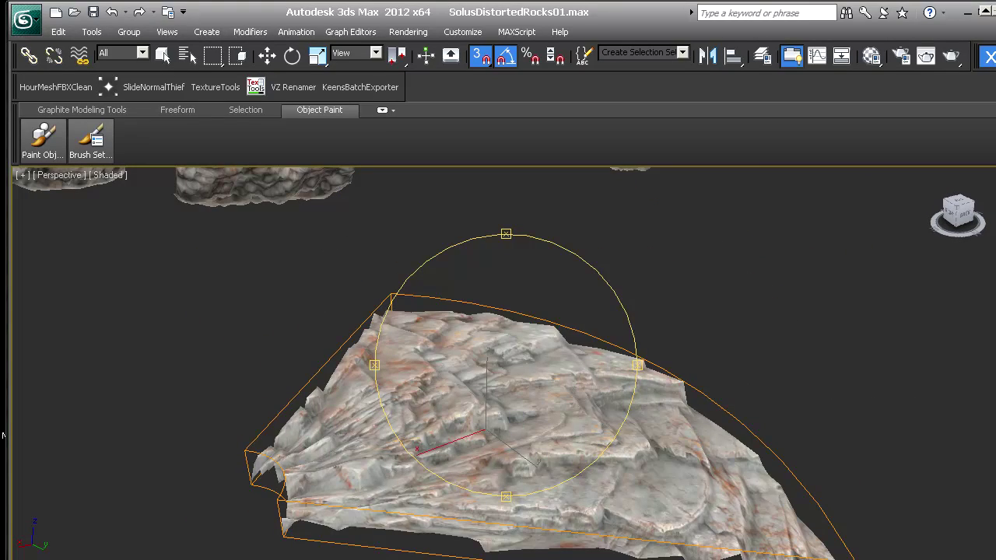
pyautogui.keyDown('alt'); pyautogui.moveTo(505, 482); pyautogui.dragTo(532, 290, button='middle'); pyautogui.keyUp('alt')
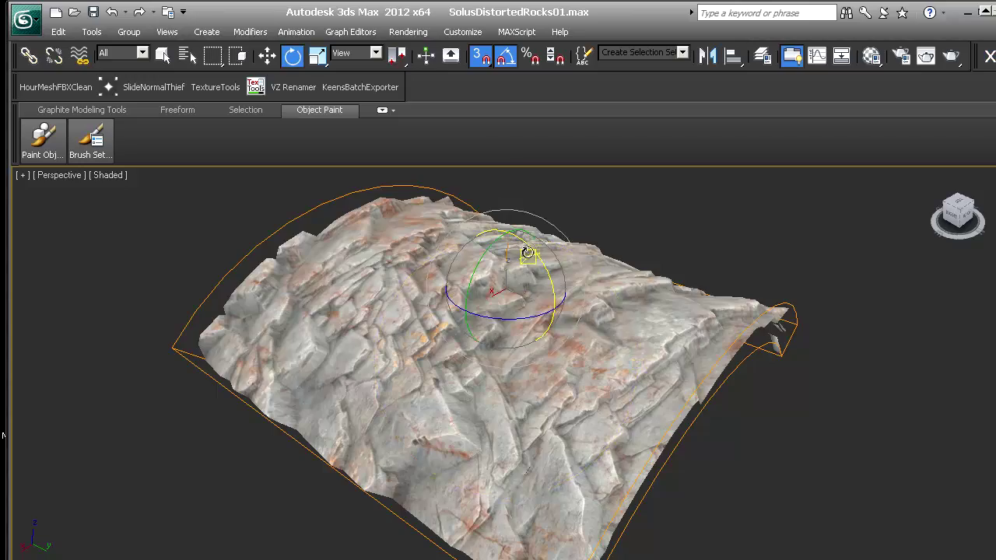
pyautogui.moveTo(529, 248); pyautogui.dragTo(577, 301)
pyautogui.keyDown('alt'); pyautogui.moveTo(577, 301); pyautogui.dragTo(470, 363, button='middle'); pyautogui.keyUp('alt')
# Step: Place two copies of the curved rock piece in a row beside the original to continue the wall
pyautogui.press('w')
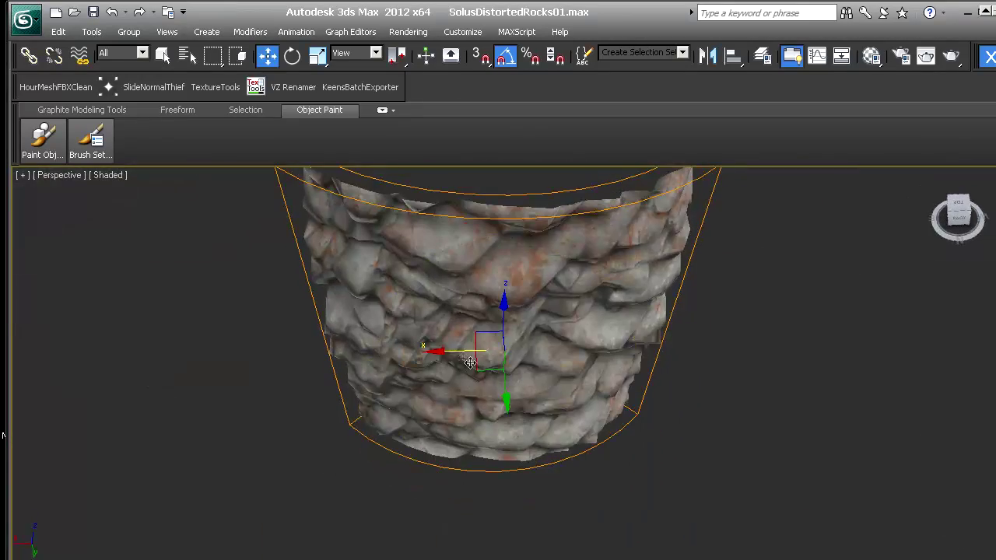
pyautogui.moveTo(525, 372)
pyautogui.keyDown('shift'); pyautogui.mouseDown()
pyautogui.moveTo(695, 339)
pyautogui.moveTo(720, 381)
pyautogui.mouseUp(); pyautogui.keyUp('shift')
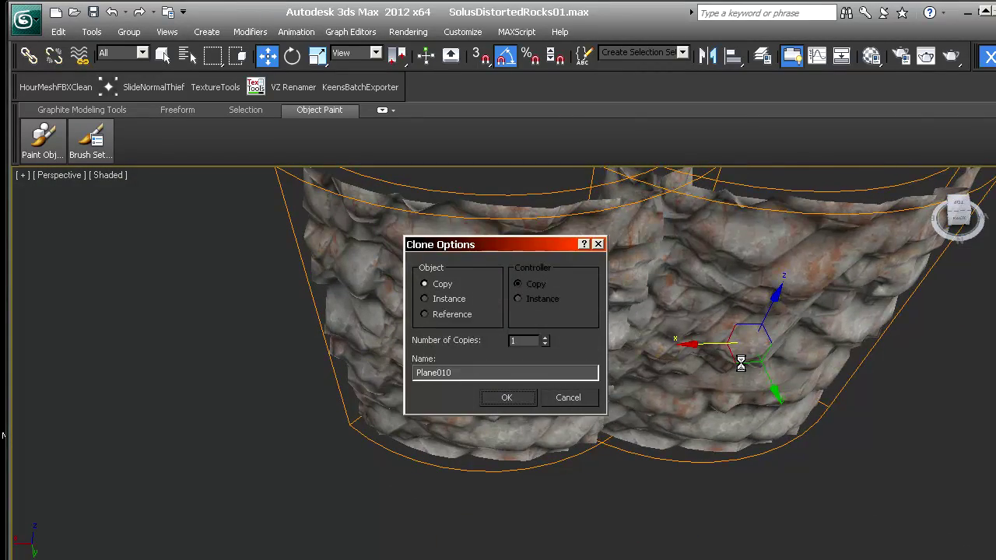
pyautogui.keyDown('shift'); pyautogui.moveTo(745, 383); pyautogui.dragTo(758, 412); pyautogui.keyUp('shift')
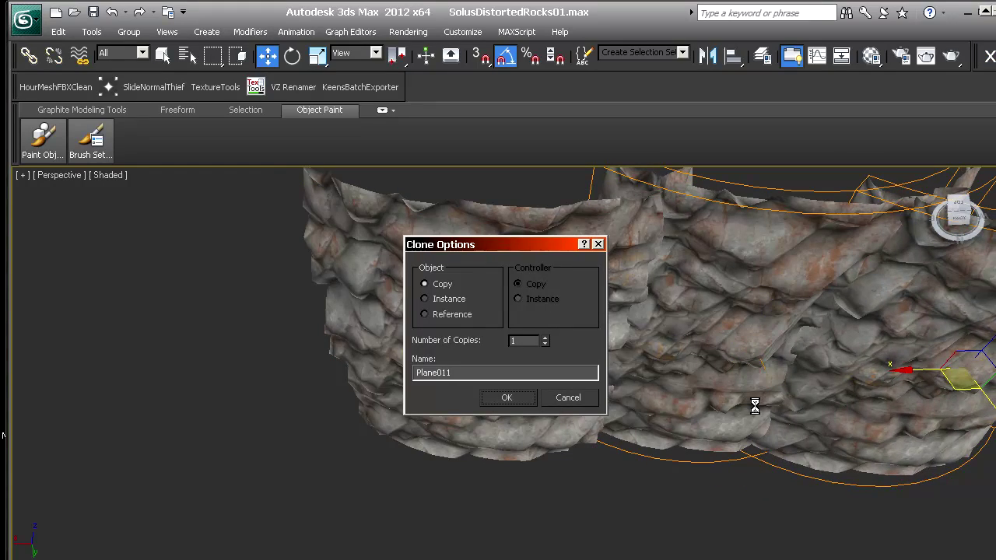
# Step: Survey the collection of finished modular rock meshes and examine the vertical wall pieces up close
pyautogui.moveTo(762, 377); pyautogui.dragTo(515, 434, button='middle')
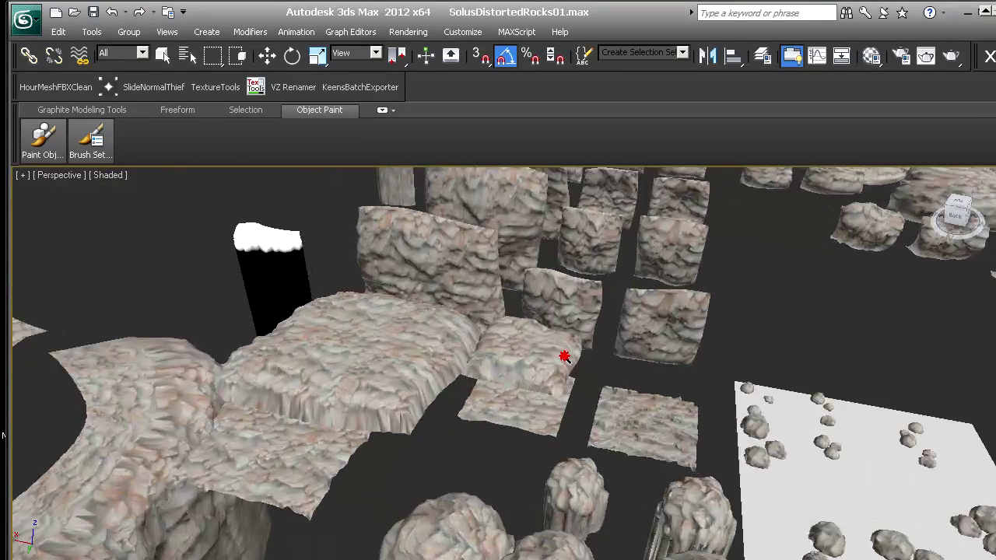
pyautogui.scroll(3, 567, 355)
pyautogui.moveTo(631, 324); pyautogui.dragTo(621, 343, button='middle')
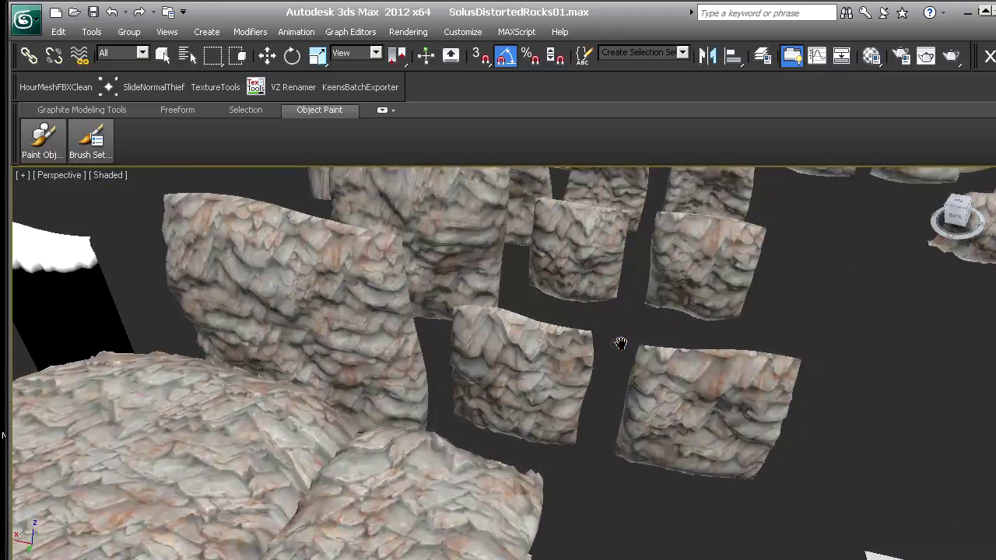
pyautogui.scroll(2, 562, 341)
pyautogui.keyDown('alt'); pyautogui.moveTo(570, 385); pyautogui.dragTo(604, 402, button='middle'); pyautogui.keyUp('alt')
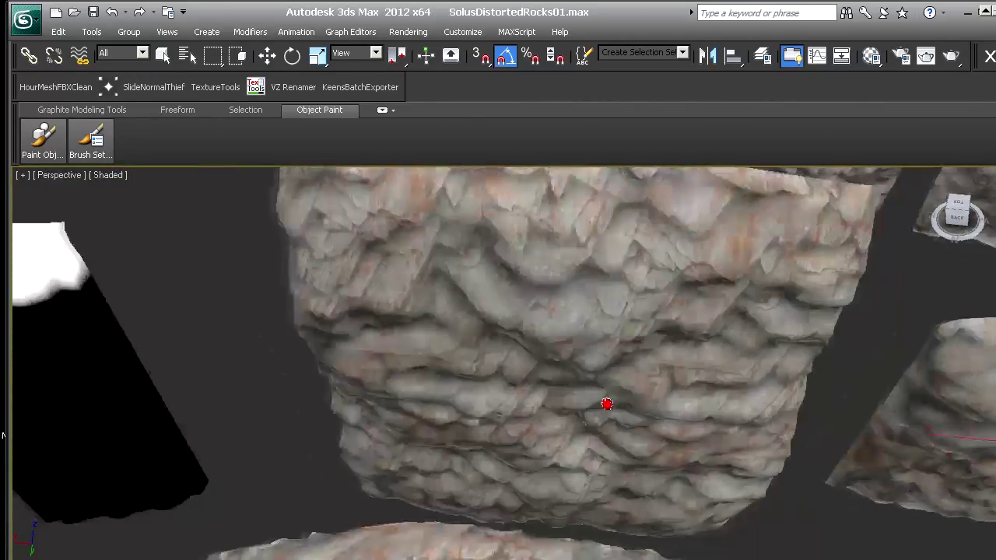
# Step: Compare the mesh density of neighbouring wall pieces with edged faces, then view them shaded only
pyautogui.click(605, 402)
pyautogui.keyDown('alt'); pyautogui.moveTo(545, 405); pyautogui.dragTo(490, 423, button='middle'); pyautogui.keyUp('alt')
pyautogui.moveTo(561, 388); pyautogui.dragTo(561, 394, button='middle')
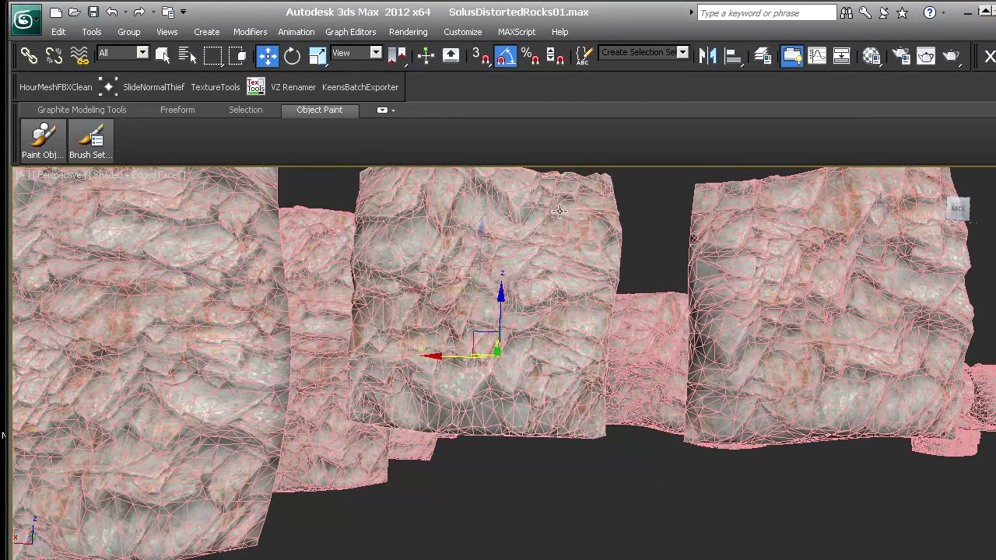
pyautogui.click(780, 215)
pyautogui.moveTo(767, 285); pyautogui.dragTo(745, 289, button='middle')
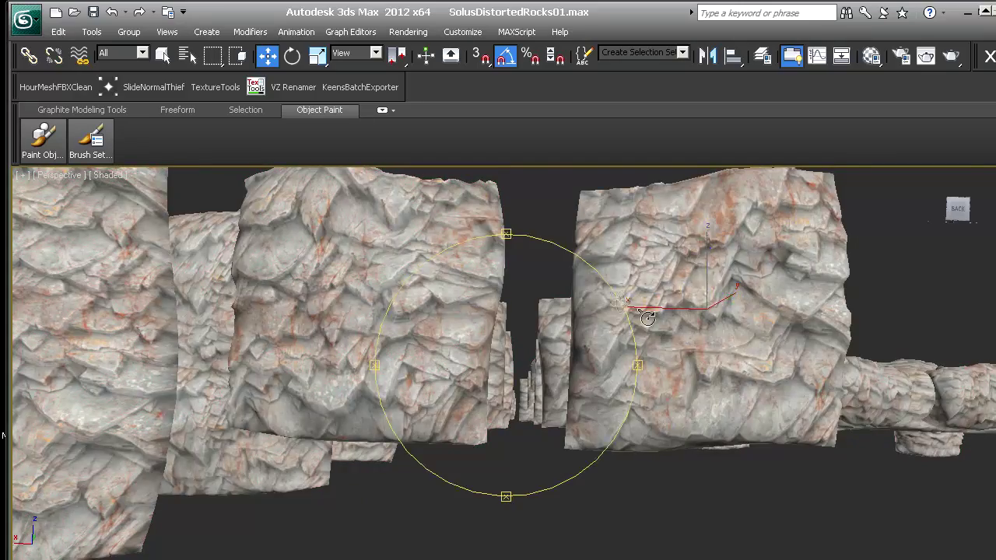
# Step: Copy the selected rock wall piece and fit the copy's edge against the end of the original
pyautogui.keyDown('alt'); pyautogui.moveTo(647, 317); pyautogui.dragTo(598, 369, button='middle'); pyautogui.keyUp('alt')
pyautogui.keyDown('alt'); pyautogui.moveTo(557, 326); pyautogui.dragTo(486, 344, button='middle'); pyautogui.keyUp('alt')
pyautogui.scroll(3, 486, 344)
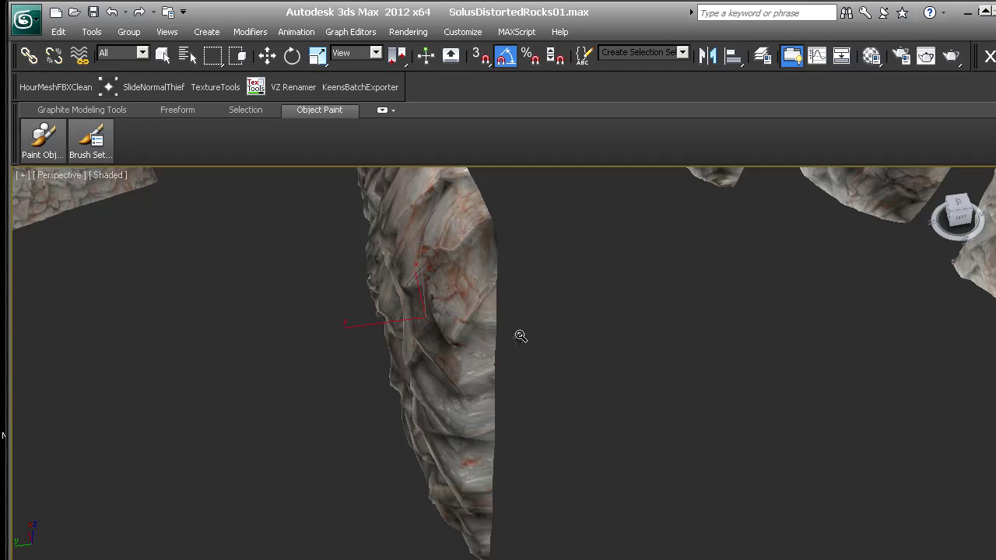
pyautogui.keyDown('alt'); pyautogui.moveTo(511, 341); pyautogui.dragTo(597, 362, button='middle'); pyautogui.keyUp('alt')
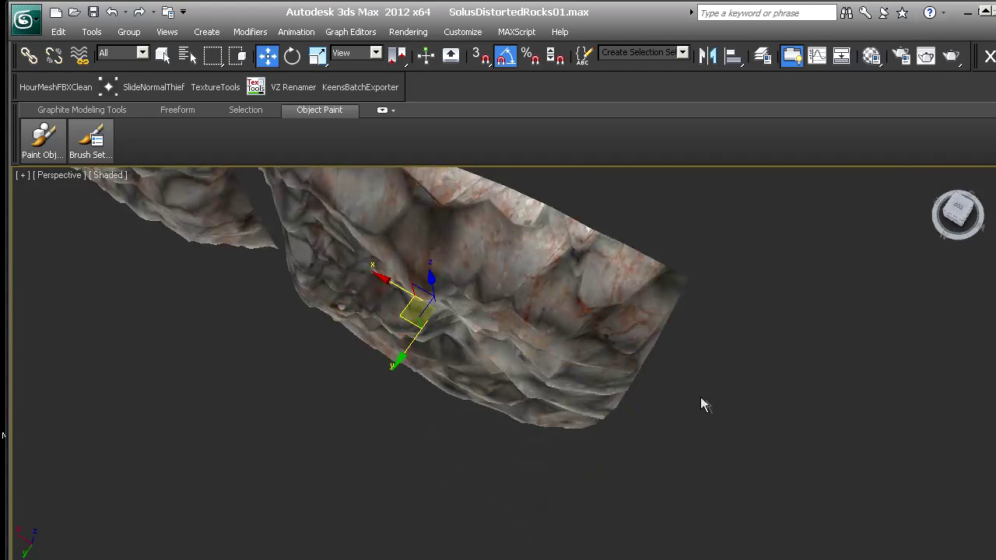
pyautogui.keyDown('shift'); pyautogui.moveTo(397, 286); pyautogui.dragTo(665, 439); pyautogui.keyUp('shift')
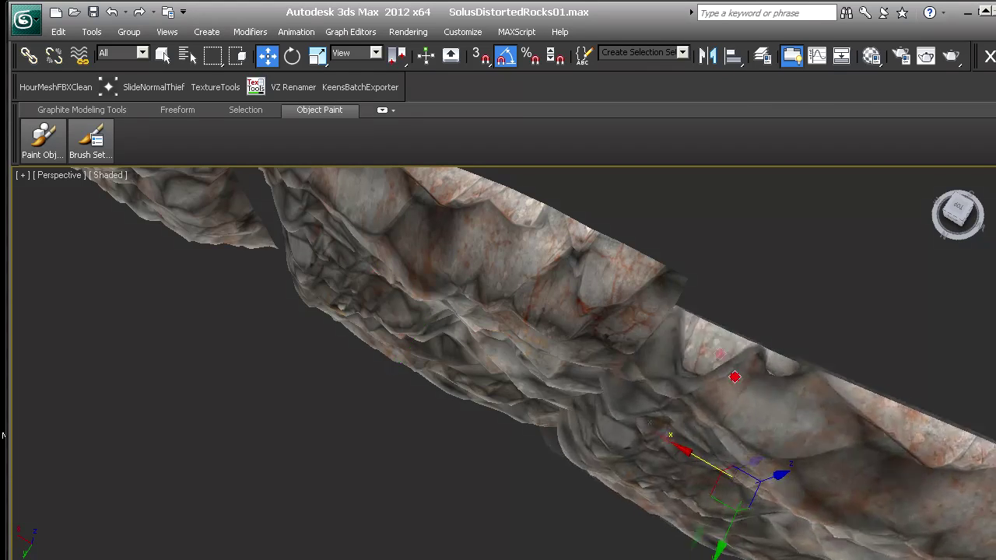
pyautogui.moveTo(683, 477); pyautogui.dragTo(698, 471)
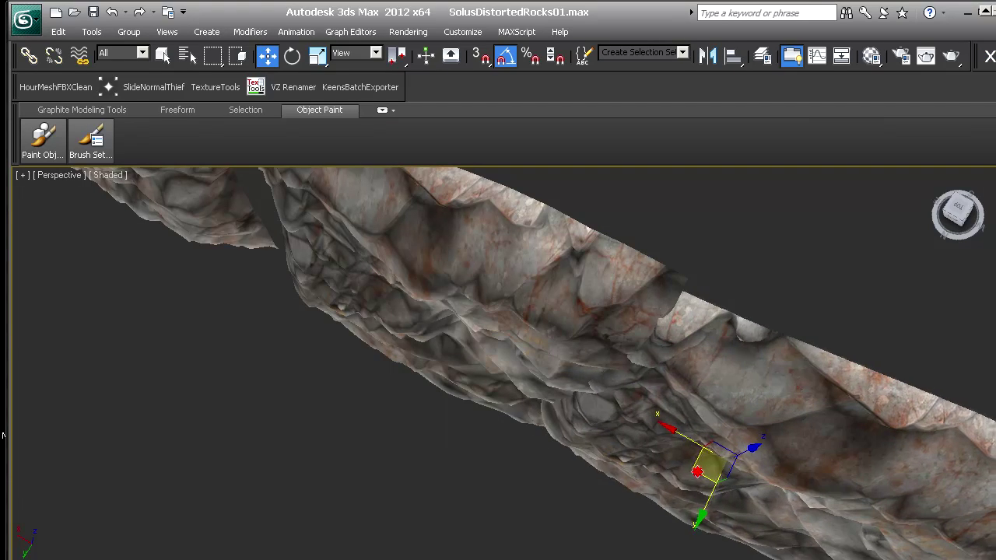
# Step: Examine the other curved modular rock pieces and their smaller versions from above and from the side
pyautogui.scroll(-3, 701, 336)
pyautogui.moveTo(701, 336); pyautogui.dragTo(562, 421, button='middle')
pyautogui.keyDown('alt'); pyautogui.moveTo(608, 445); pyautogui.dragTo(486, 375, button='middle'); pyautogui.keyUp('alt')
pyautogui.press('w')
pyautogui.press('w')
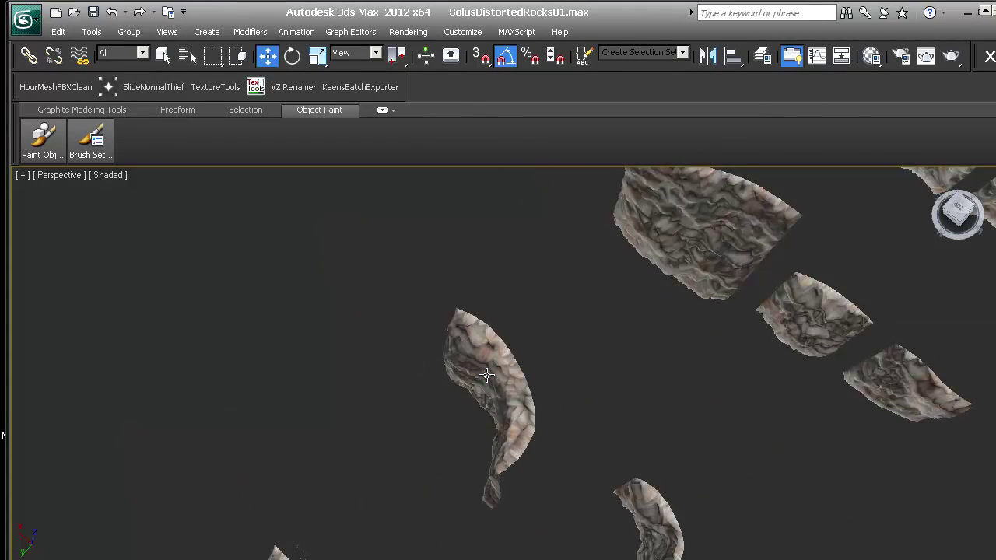
pyautogui.keyDown('alt'); pyautogui.moveTo(642, 359); pyautogui.dragTo(484, 383, button='middle'); pyautogui.keyUp('alt')
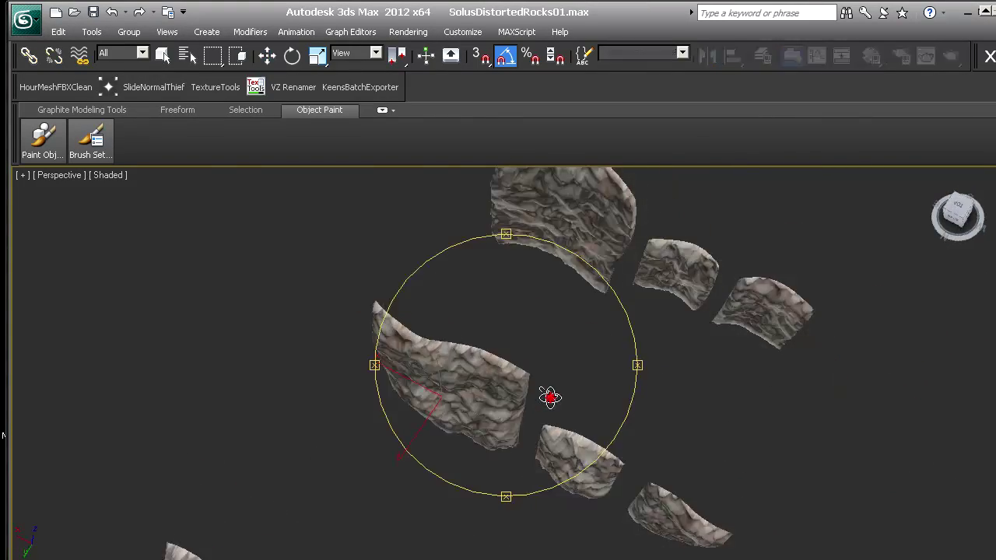
pyautogui.keyDown('alt'); pyautogui.moveTo(549, 397); pyautogui.dragTo(532, 358, button='middle'); pyautogui.keyUp('alt')
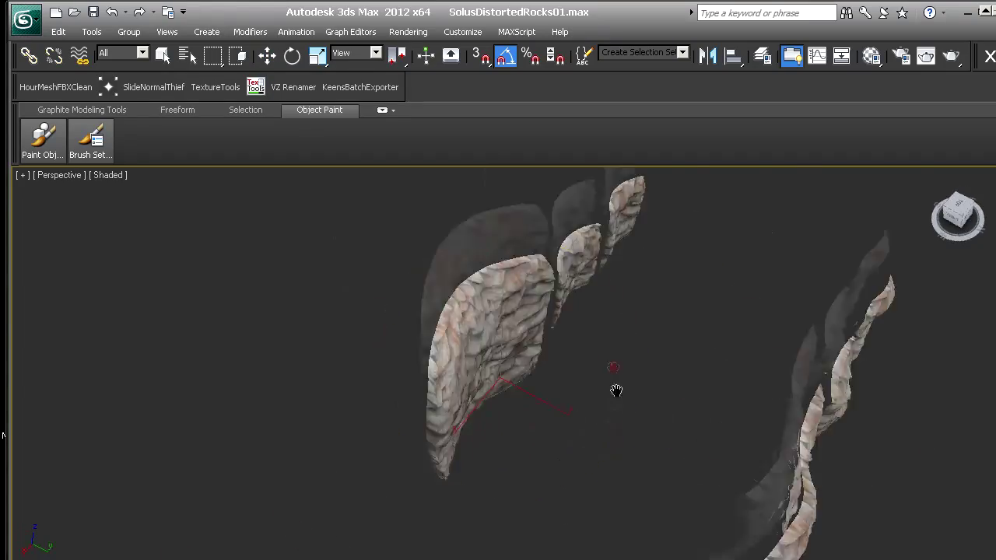
pyautogui.keyDown('alt'); pyautogui.moveTo(587, 381); pyautogui.dragTo(553, 369, button='middle'); pyautogui.keyUp('alt')
pyautogui.scroll(5, 562, 375)
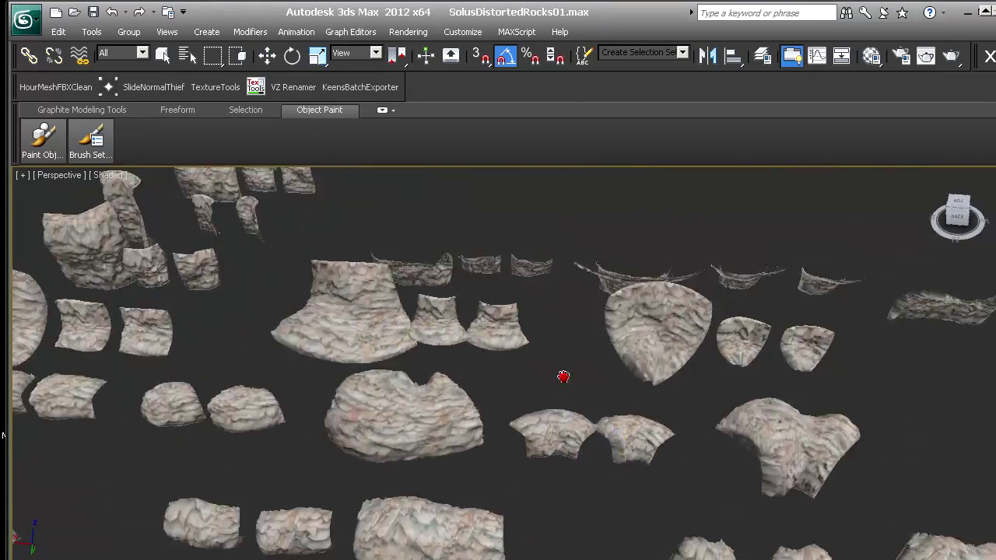
pyautogui.moveTo(613, 336); pyautogui.dragTo(672, 189, button='middle')
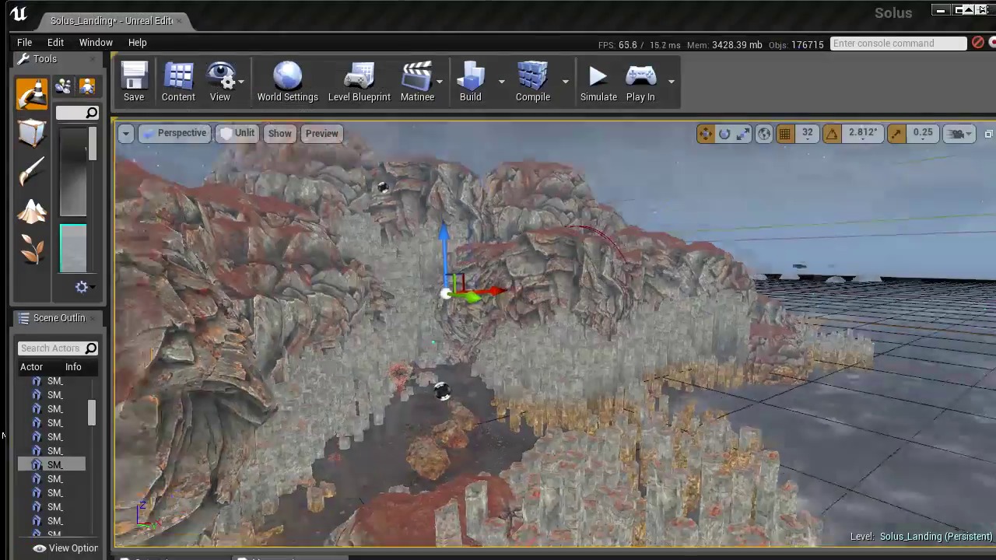
# Step: Switch to Unreal Editor and view the assembled rock cliffs in the Solus_Landing level
pyautogui.moveTo(552, 335); pyautogui.dragTo(669, 319, button='right')
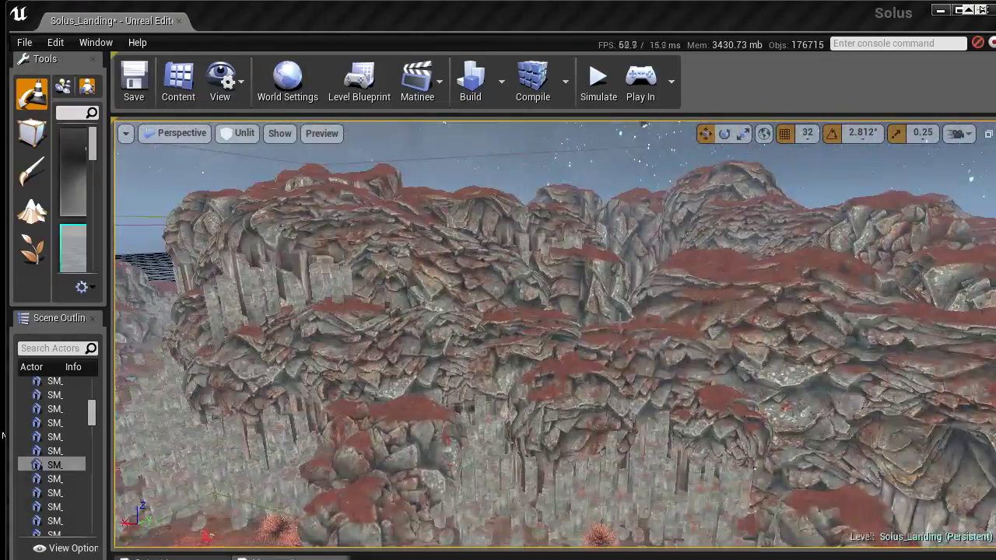